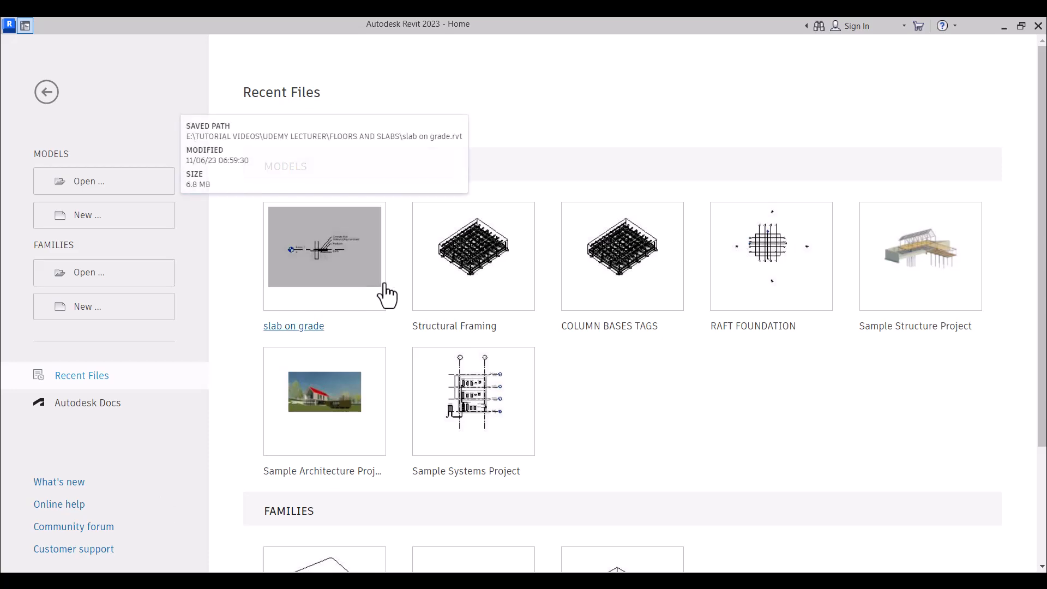
Open the recent project "slab on grade".
scroll(303, 321, down, 1)
scroll(305, 321, up, 1)
scroll(306, 327, down, 1)
scroll(316, 305, up, 1)
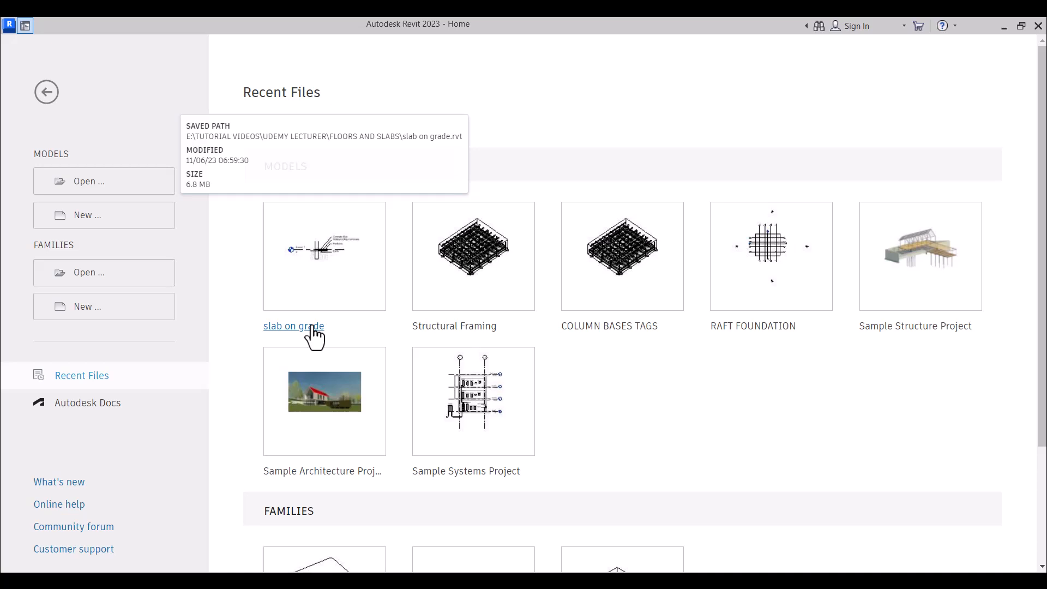
click(293, 329)
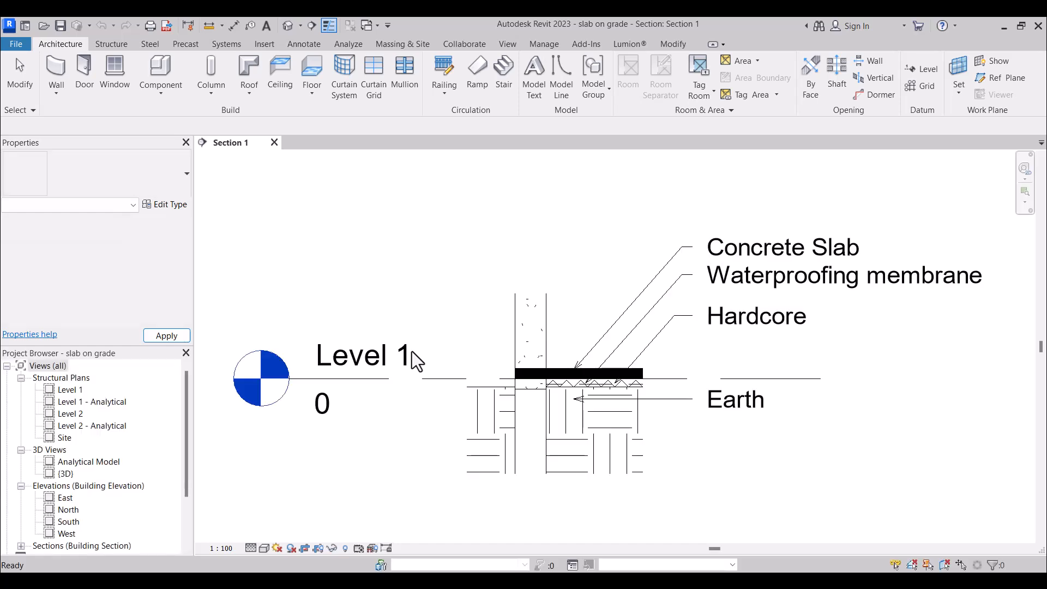
scroll(420, 359, down, 4)
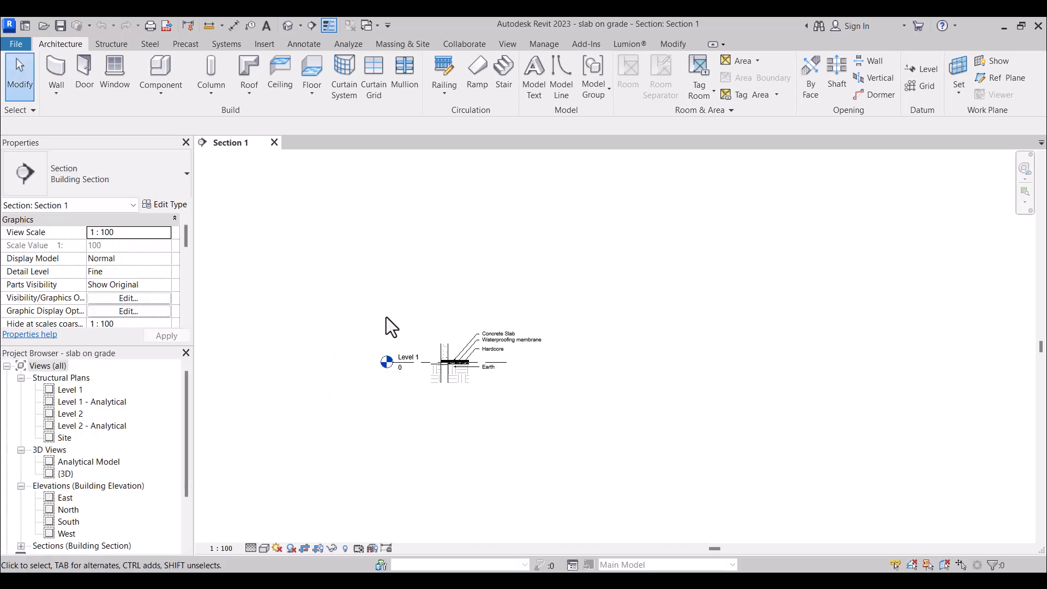
scroll(394, 374, up, 2)
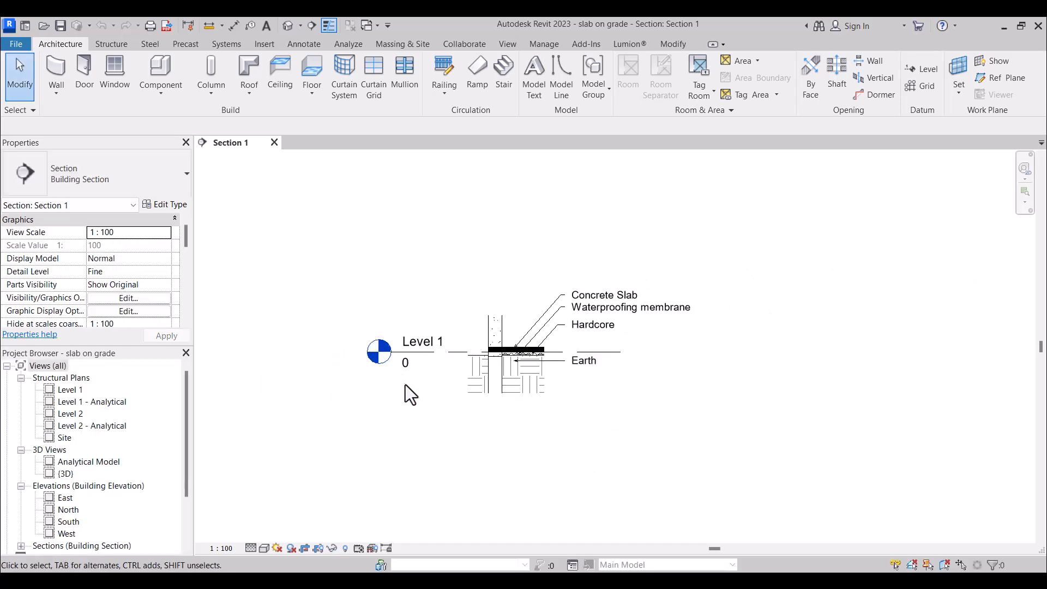
scroll(414, 386, down, 2)
scroll(430, 376, up, 3)
scroll(454, 376, down, 2)
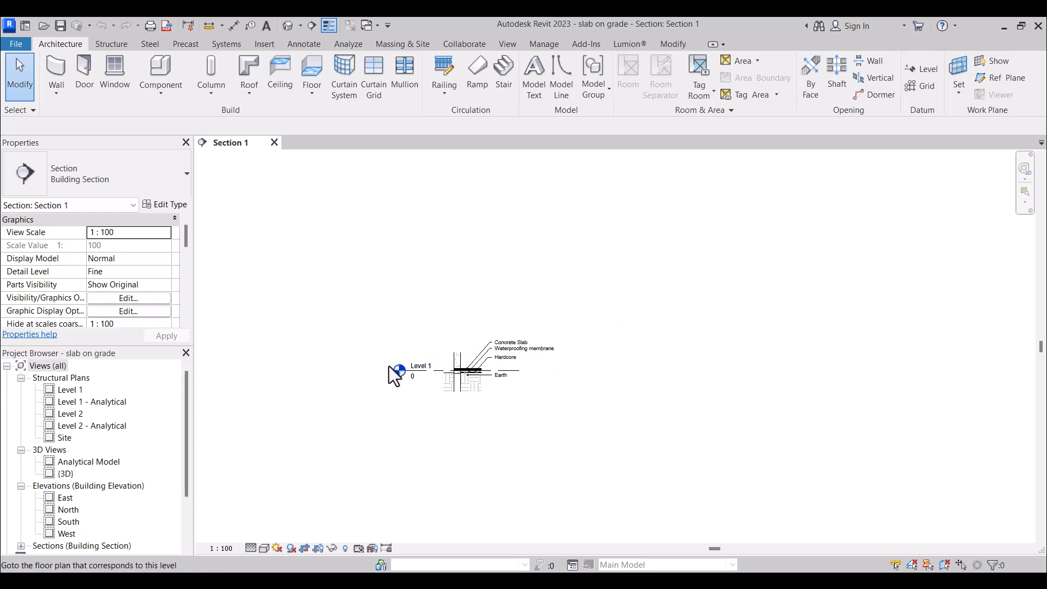
Open the Level 1 structural plan and delete all existing model elements and the section between the elevation markers.
double_click(70, 390)
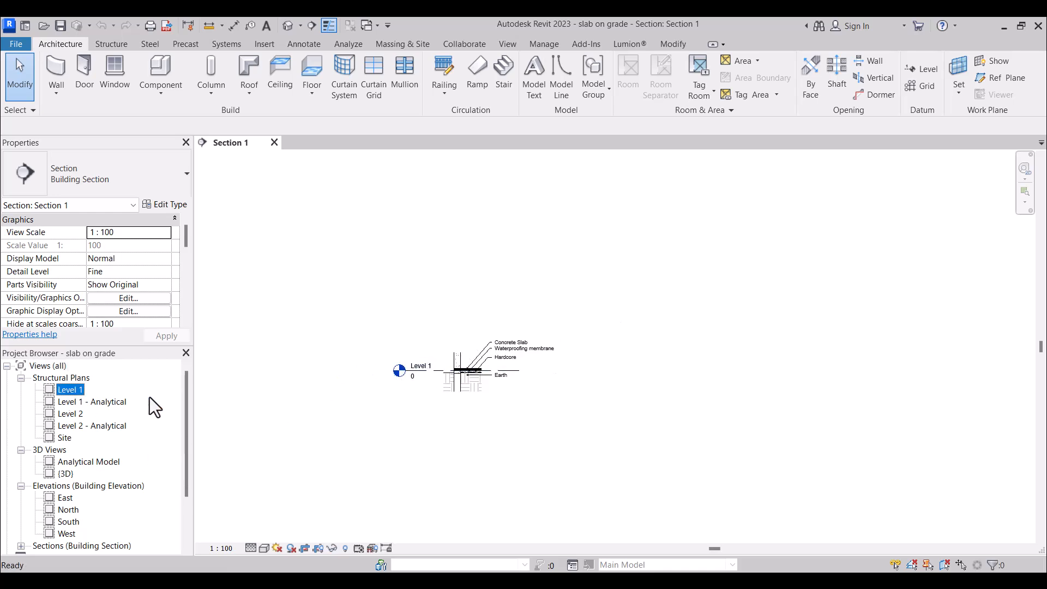
scroll(391, 397, down, 2)
drag(437, 317, 579, 439)
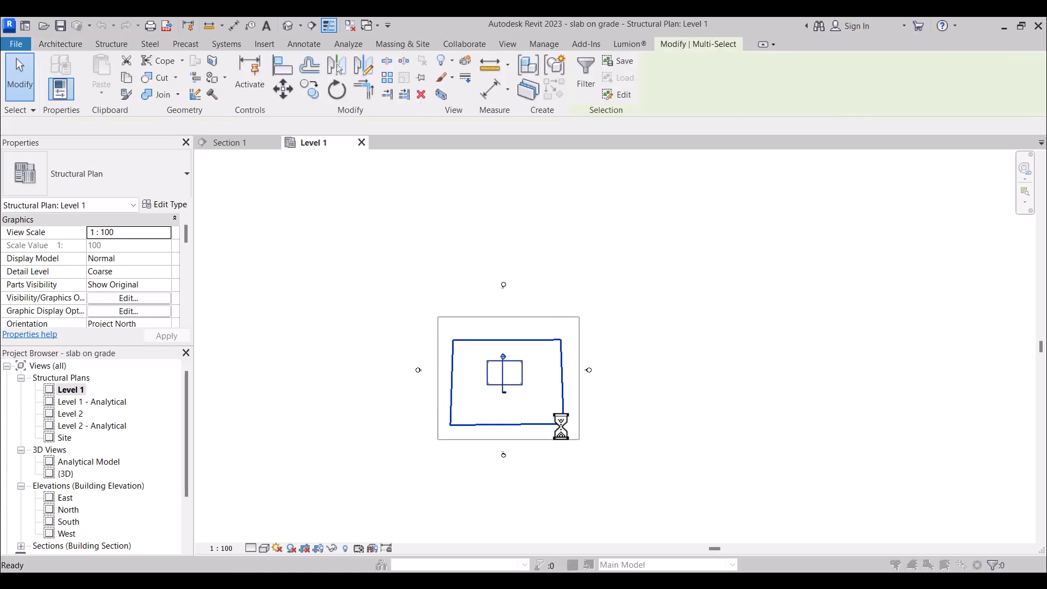
key(Delete)
click(570, 348)
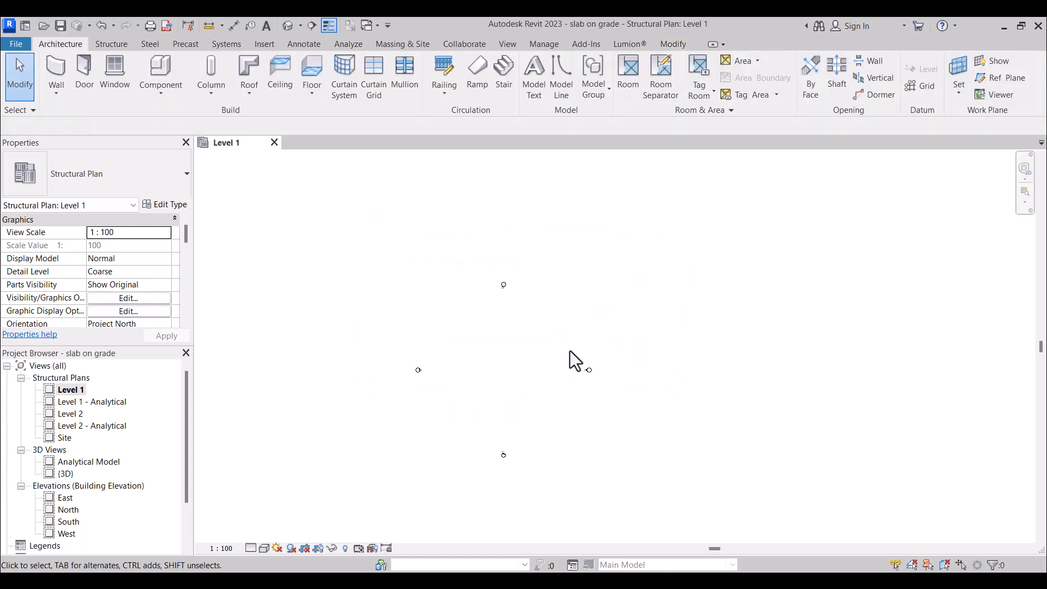
Set up a Generic - 200mm structural wall defined by height, with its top constraint up to Level 2.
scroll(453, 372, up, 2)
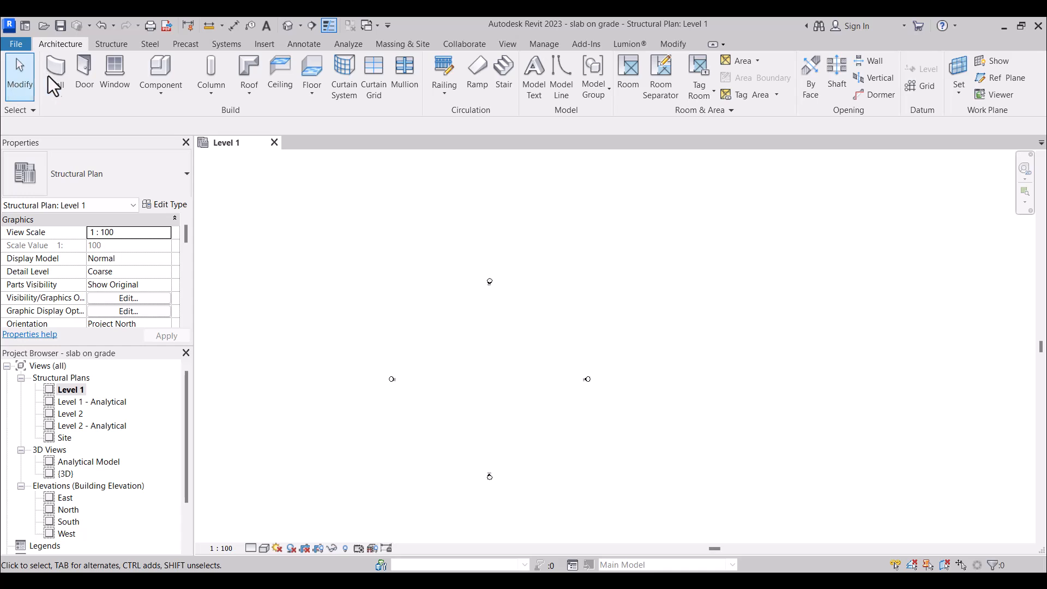
click(109, 43)
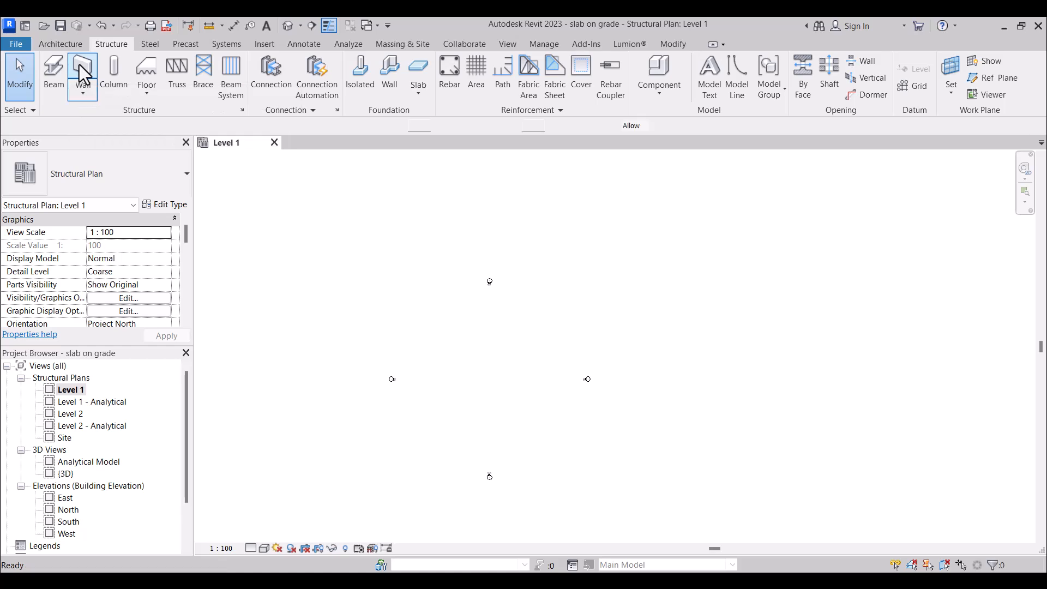
click(79, 65)
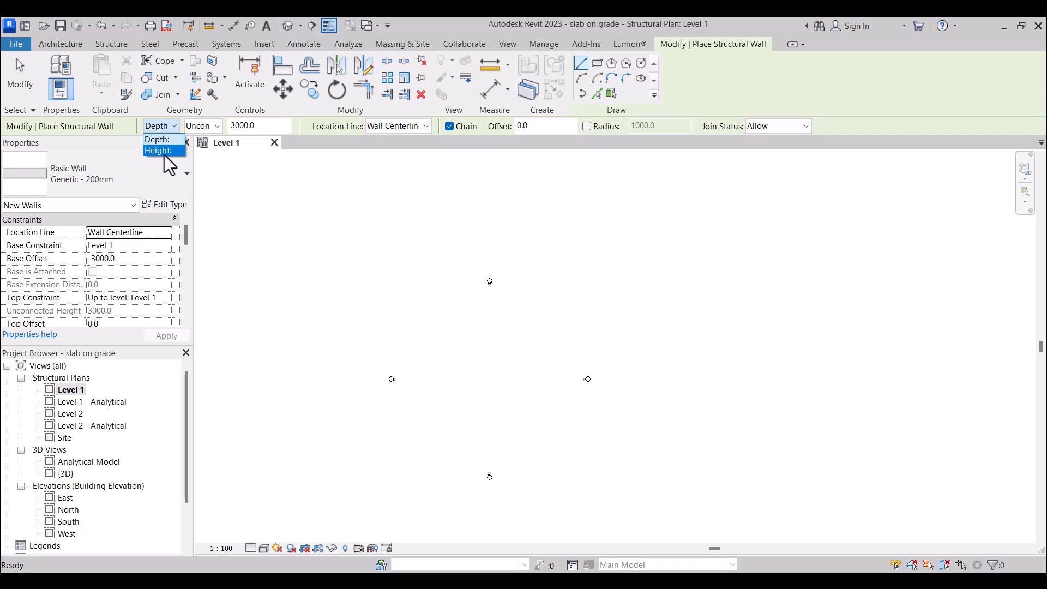
click(164, 155)
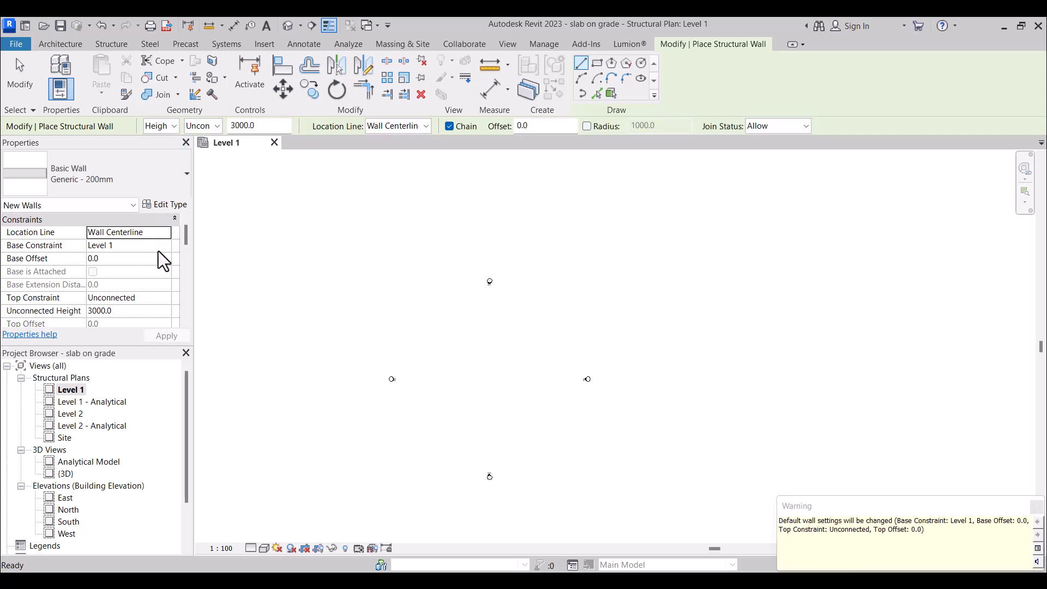
click(164, 298)
click(164, 297)
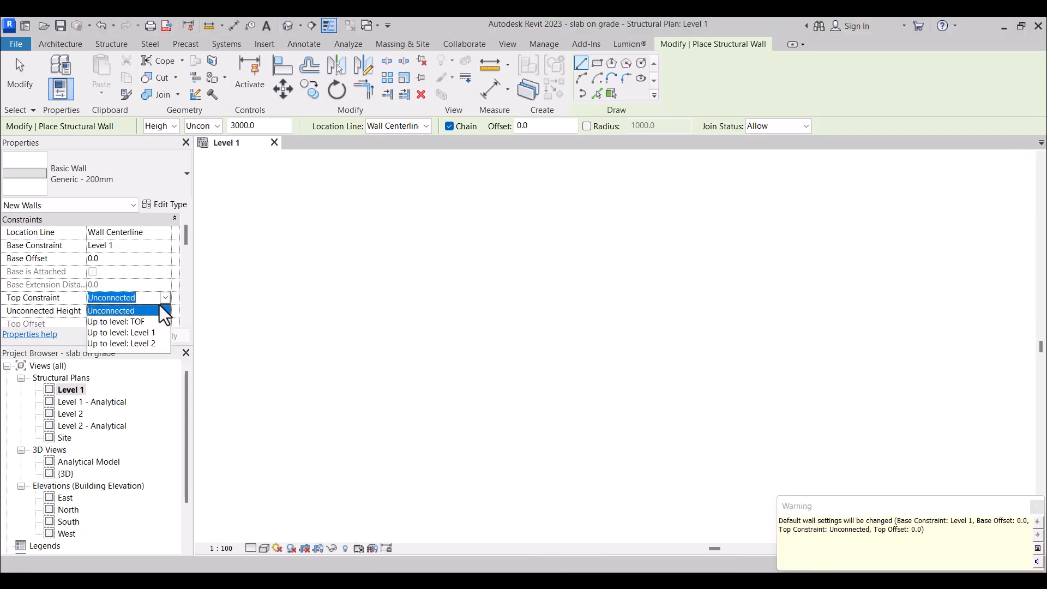
click(138, 343)
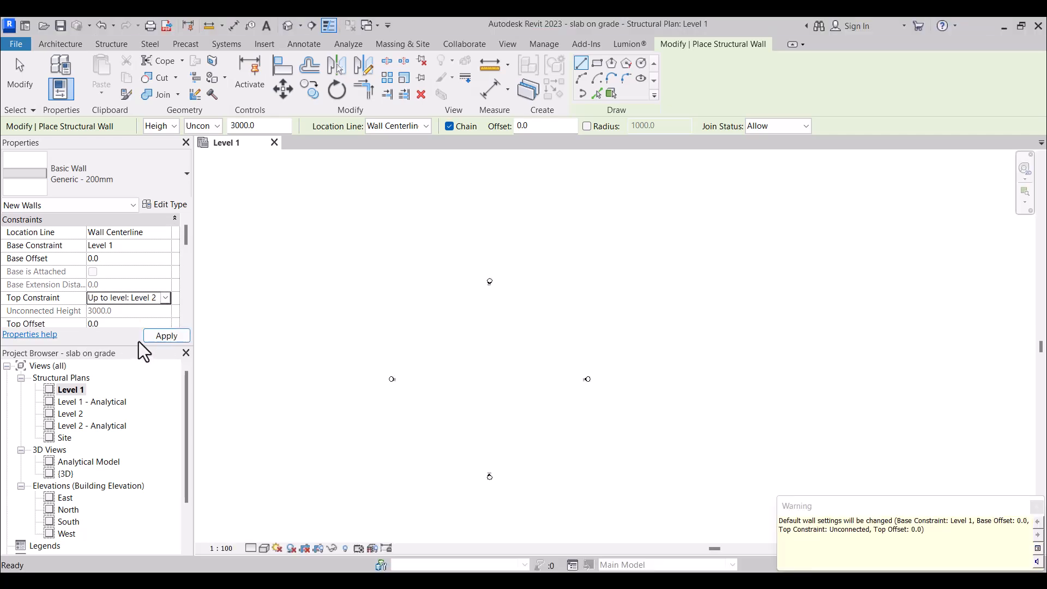
scroll(132, 319, down, 1)
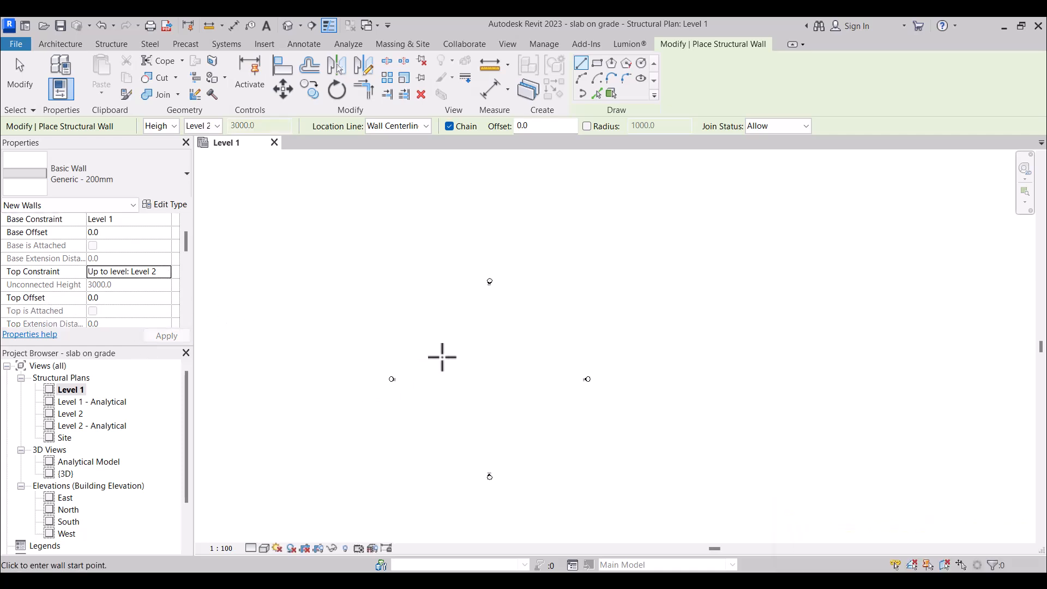
Draw a rectangle of structural walls about 14800 by 14800 mm between the elevation markers on Level 1.
click(597, 64)
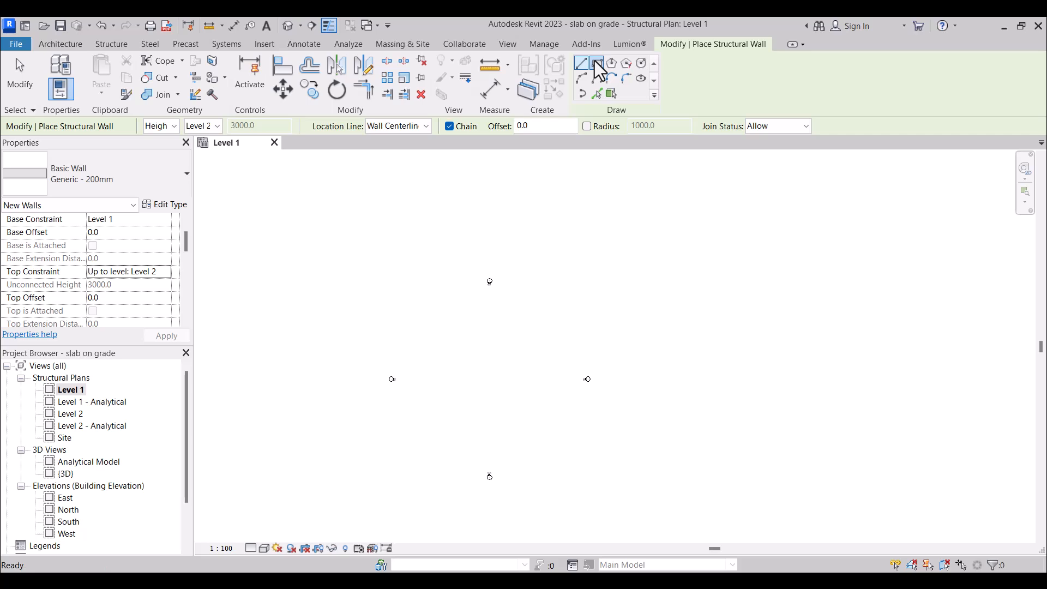
click(451, 334)
scroll(483, 395, up, 2)
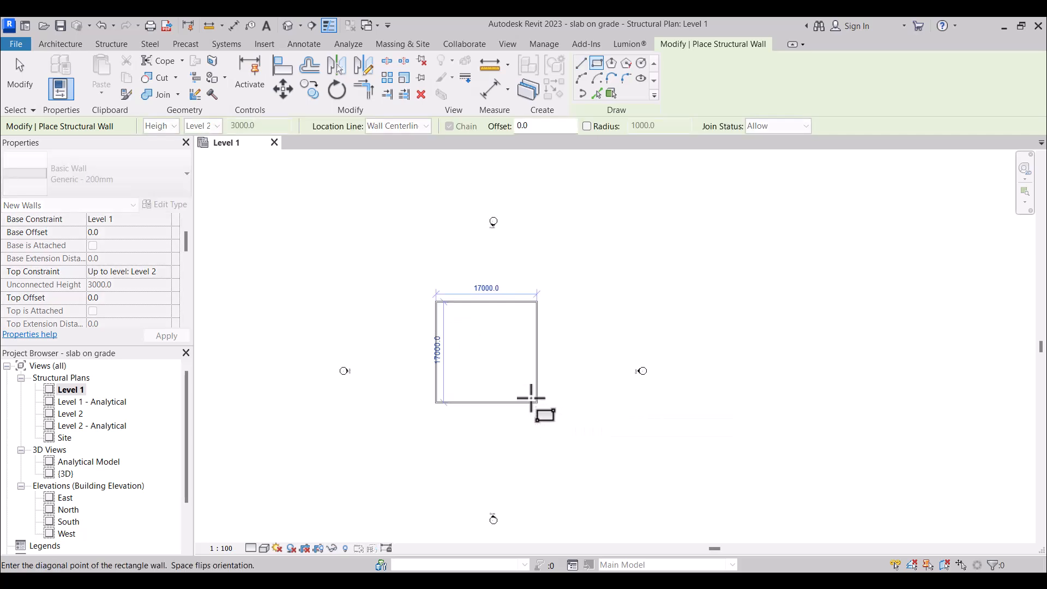
click(526, 392)
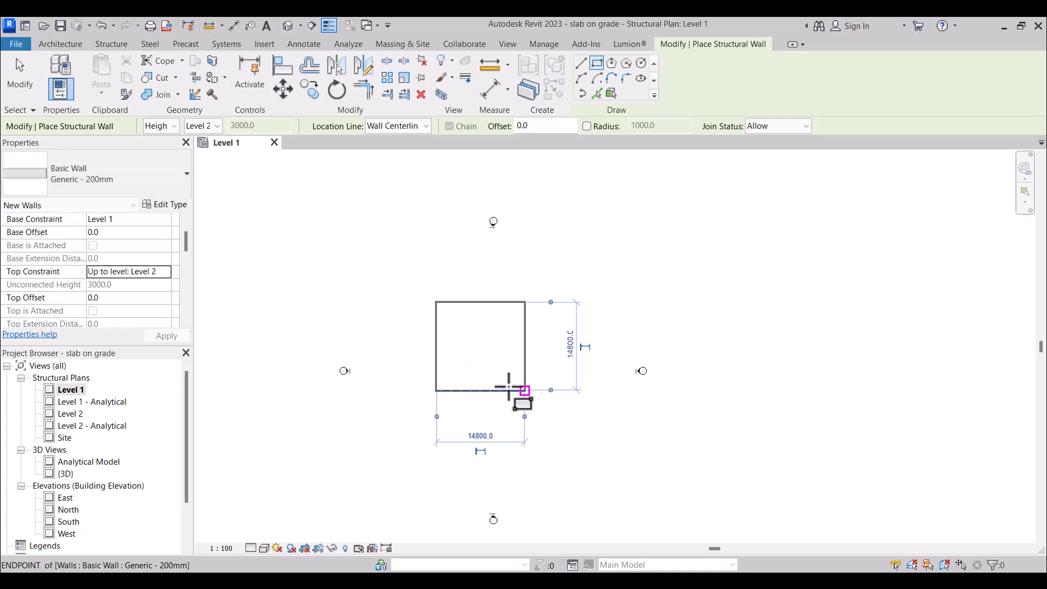
click(18, 81)
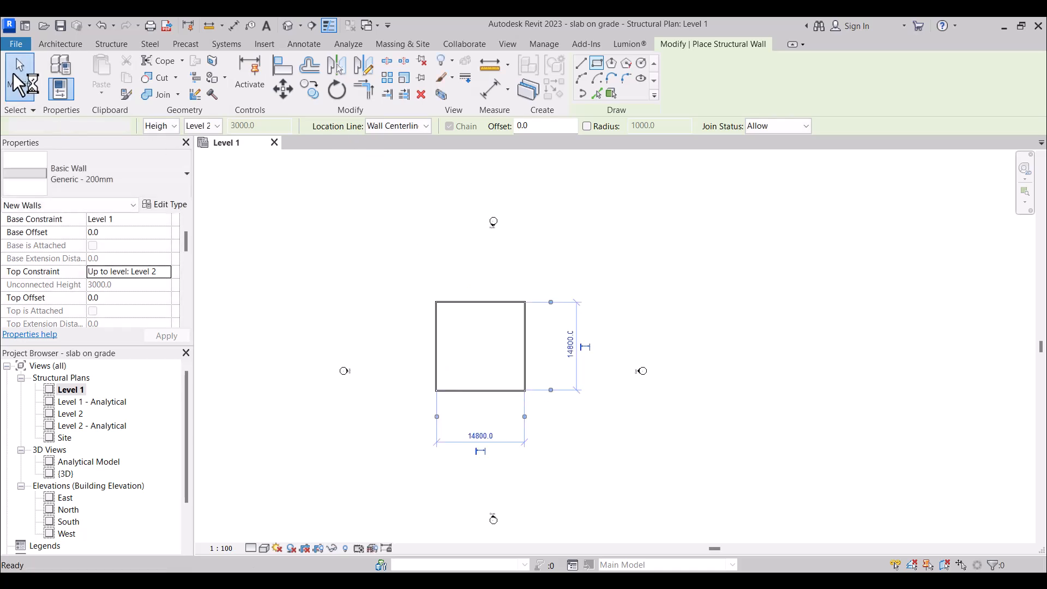
Examine the walls in the default 3D view and from the right side against the levels.
click(291, 25)
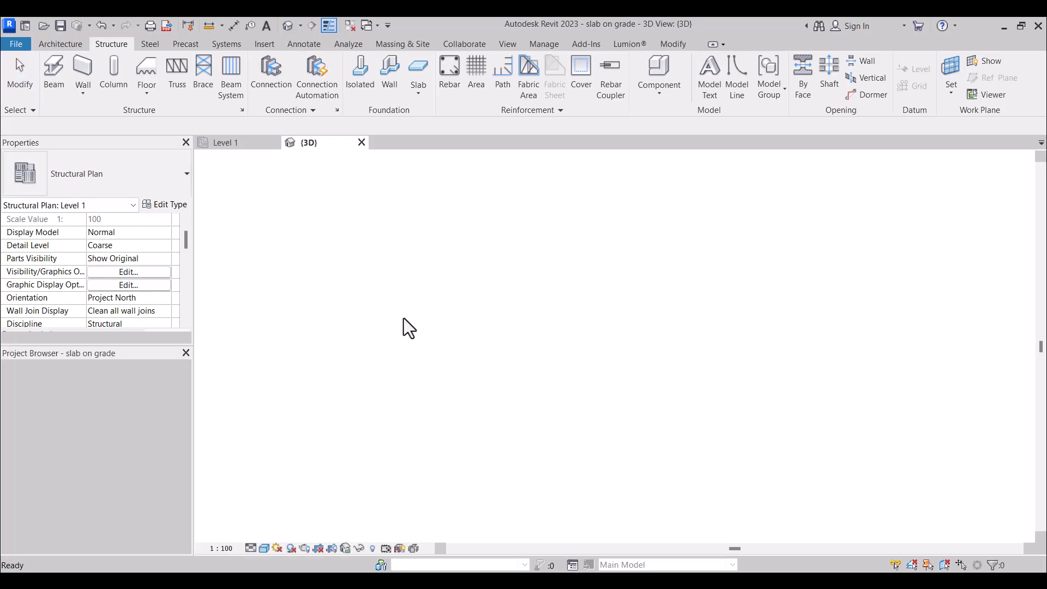
scroll(590, 306, up, 5)
scroll(427, 381, down, 4)
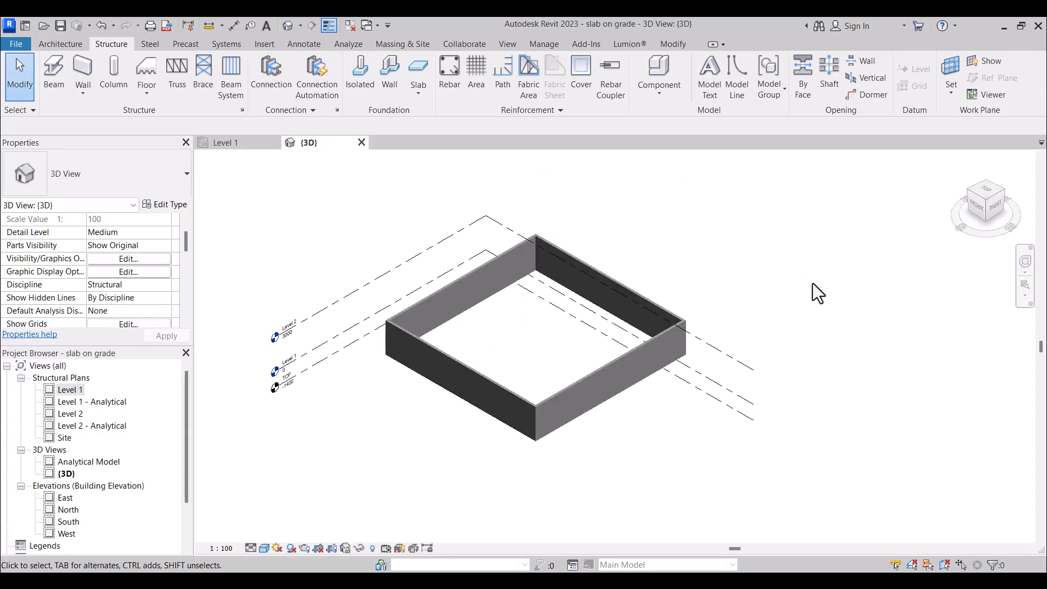
click(992, 206)
scroll(548, 373, up, 5)
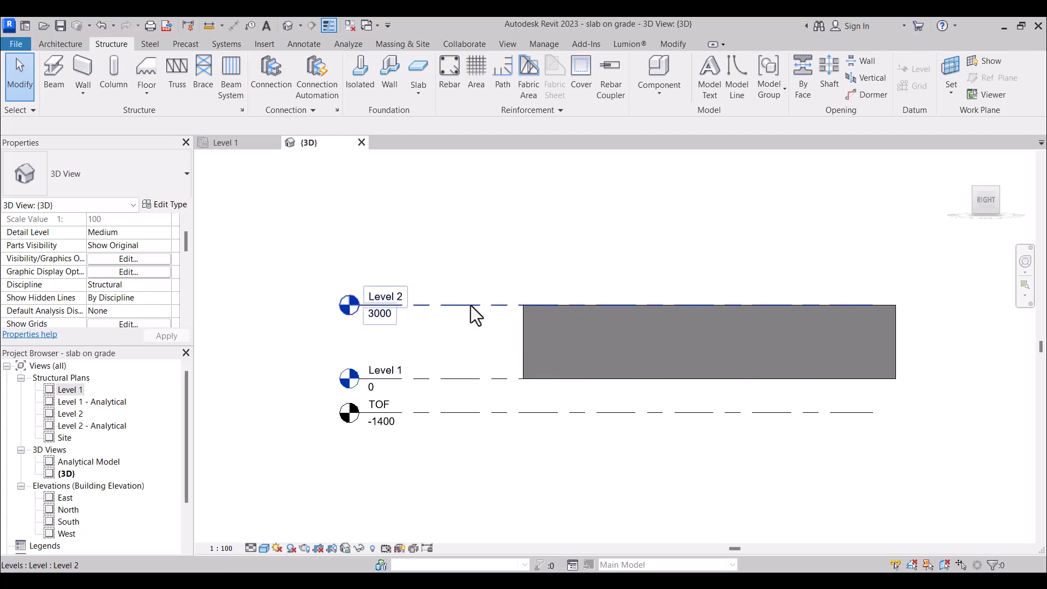
Start a structural floor in the Level 2 plan using the 75mm Metal Roof Deck type.
double_click(76, 390)
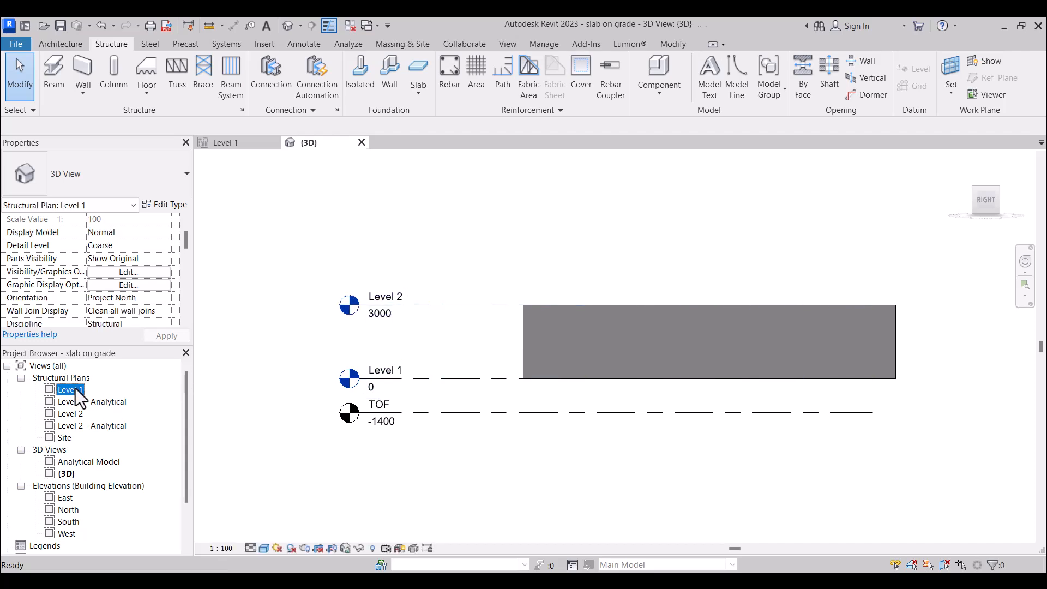
double_click(77, 416)
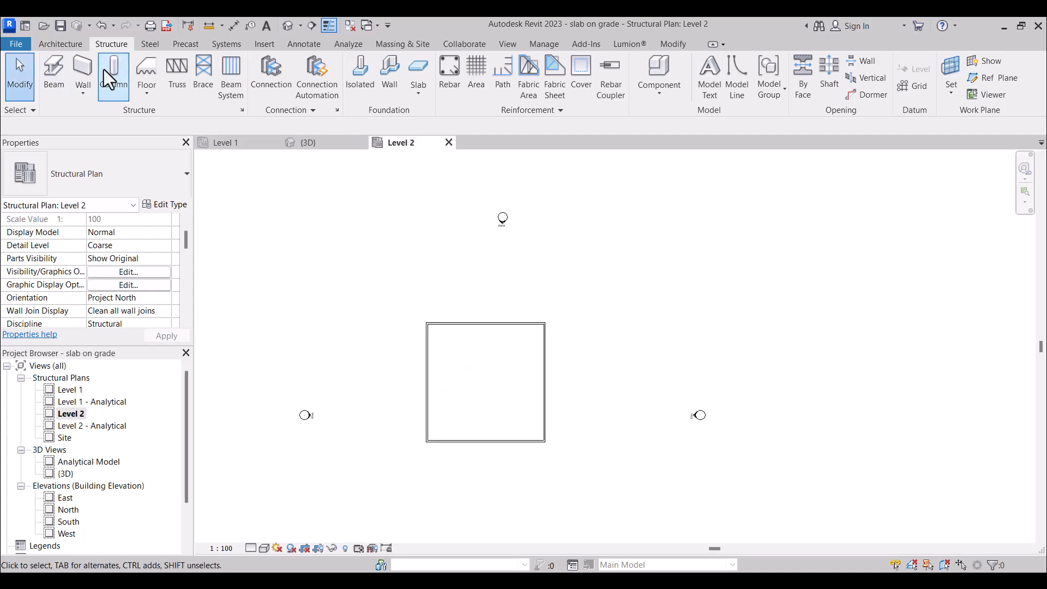
click(146, 68)
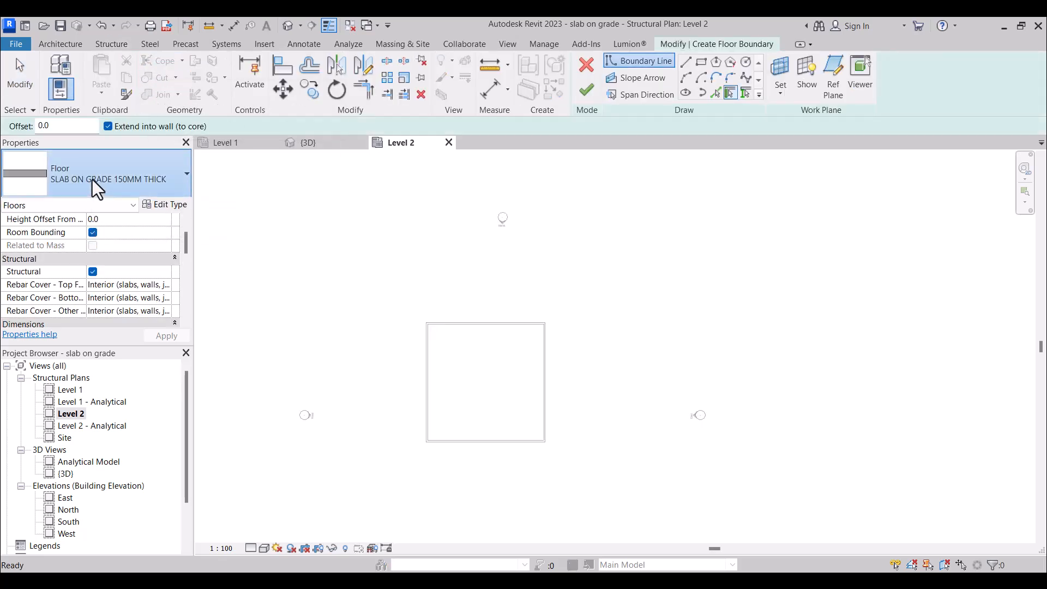
click(93, 180)
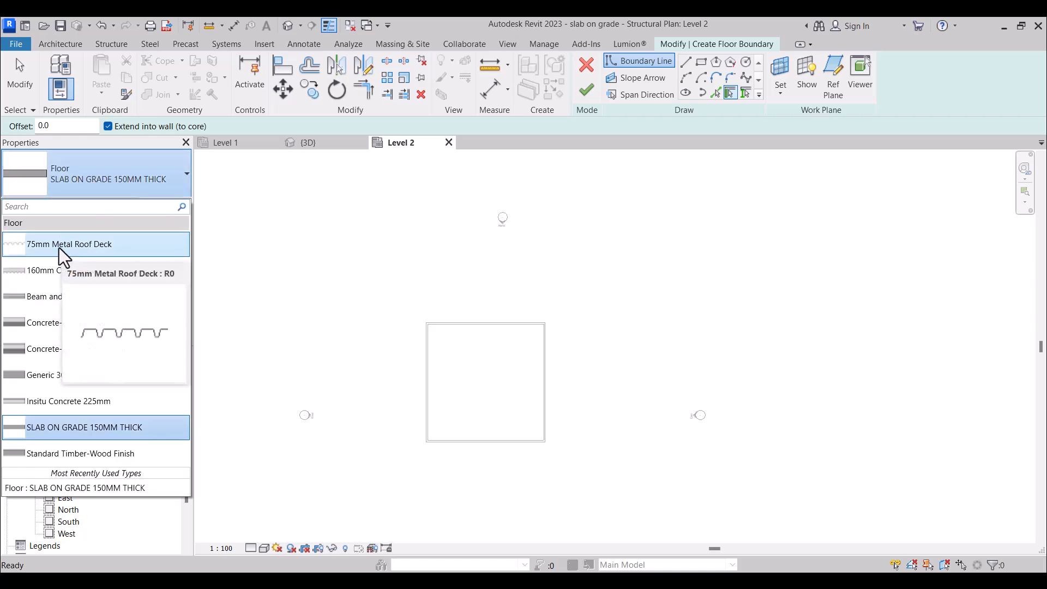
click(80, 250)
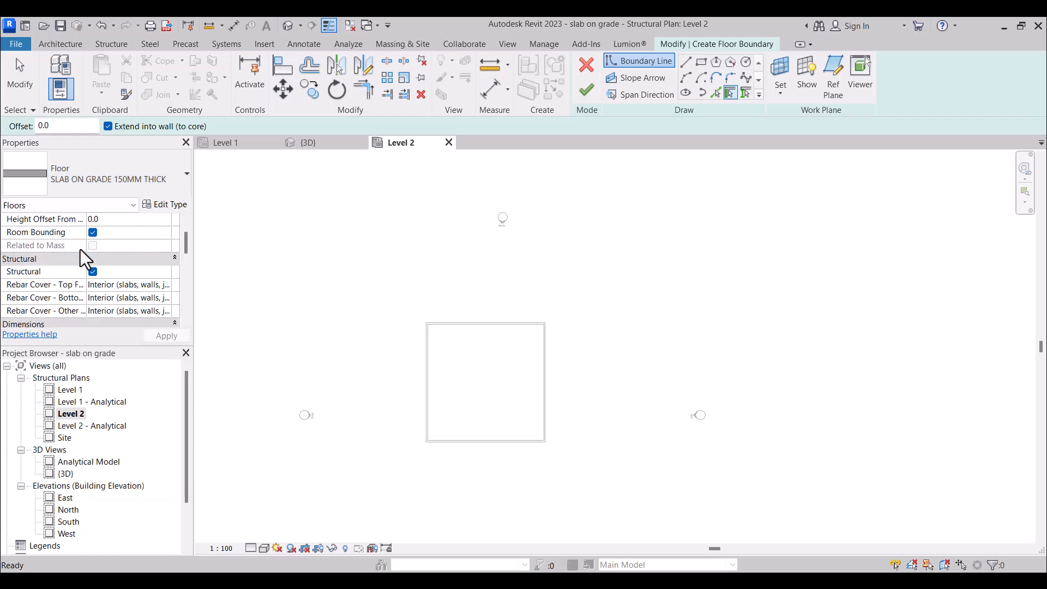
click(88, 171)
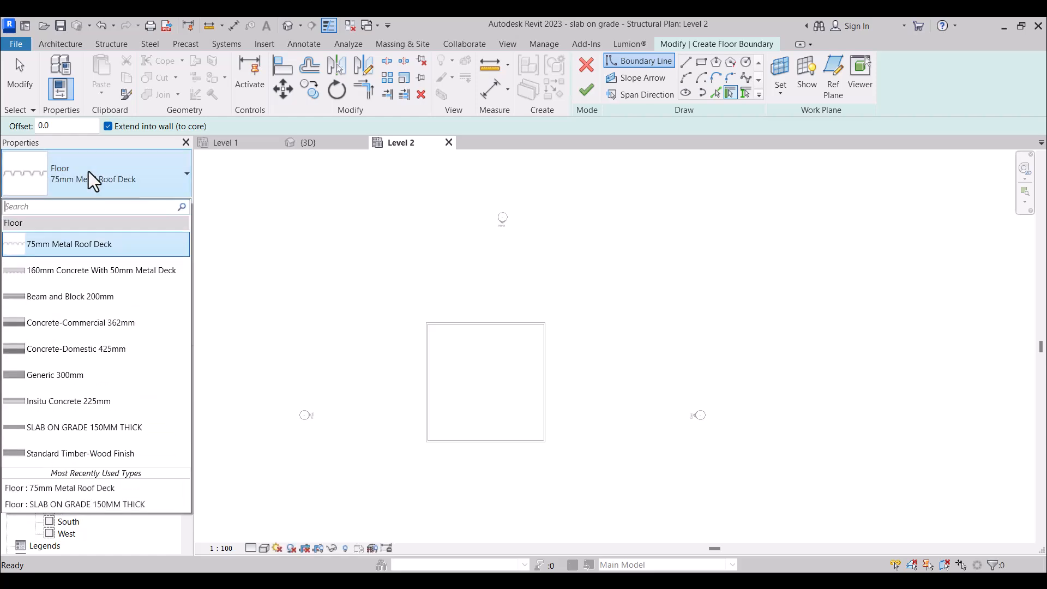
click(88, 171)
click(88, 171)
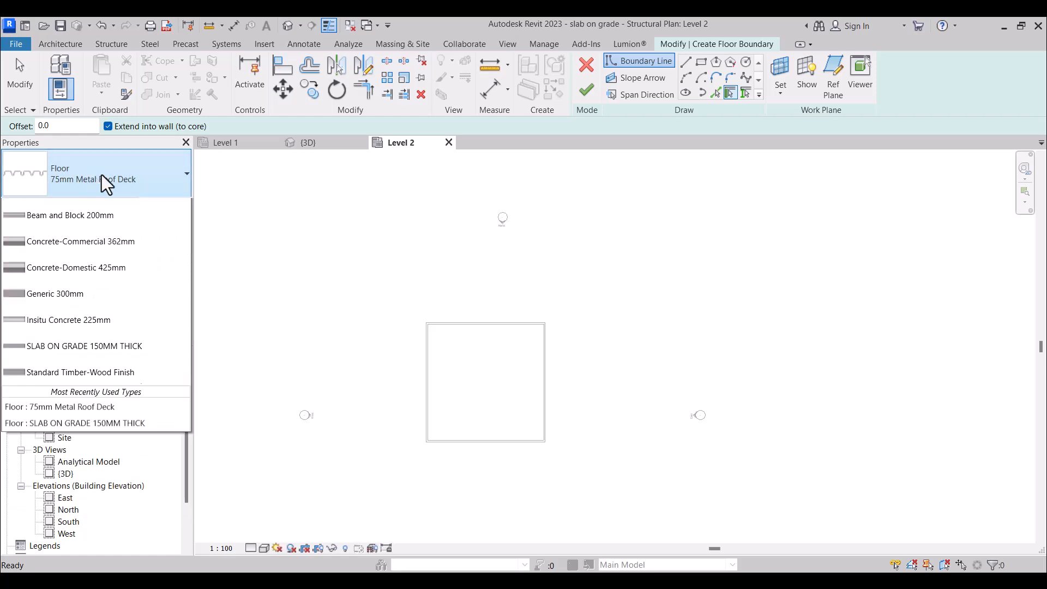
click(170, 175)
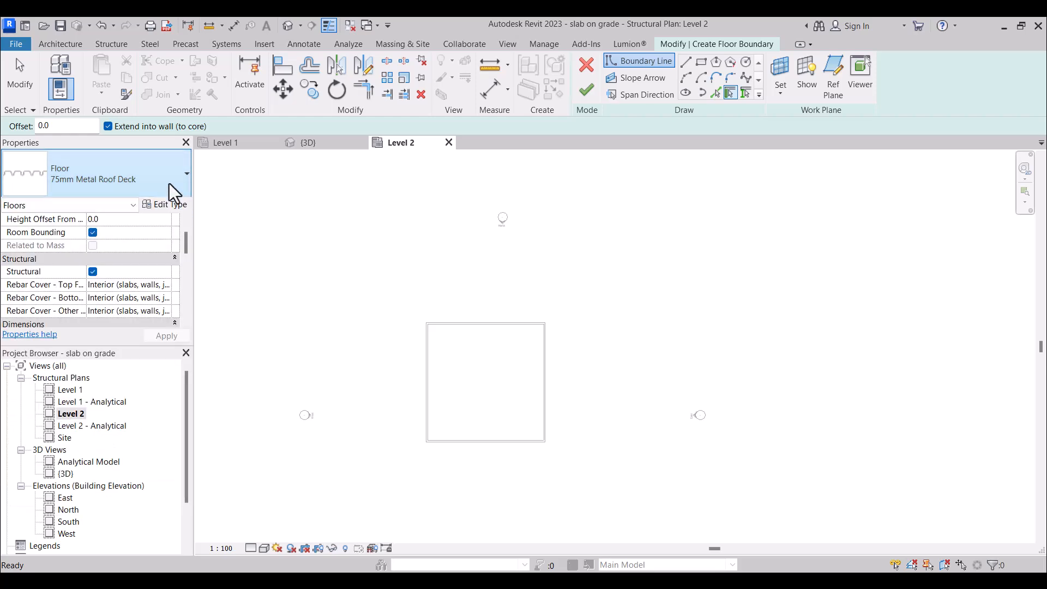
Duplicate the 75mm Metal Roof Deck floor type and name the copy "75mm Metal Deck".
click(173, 205)
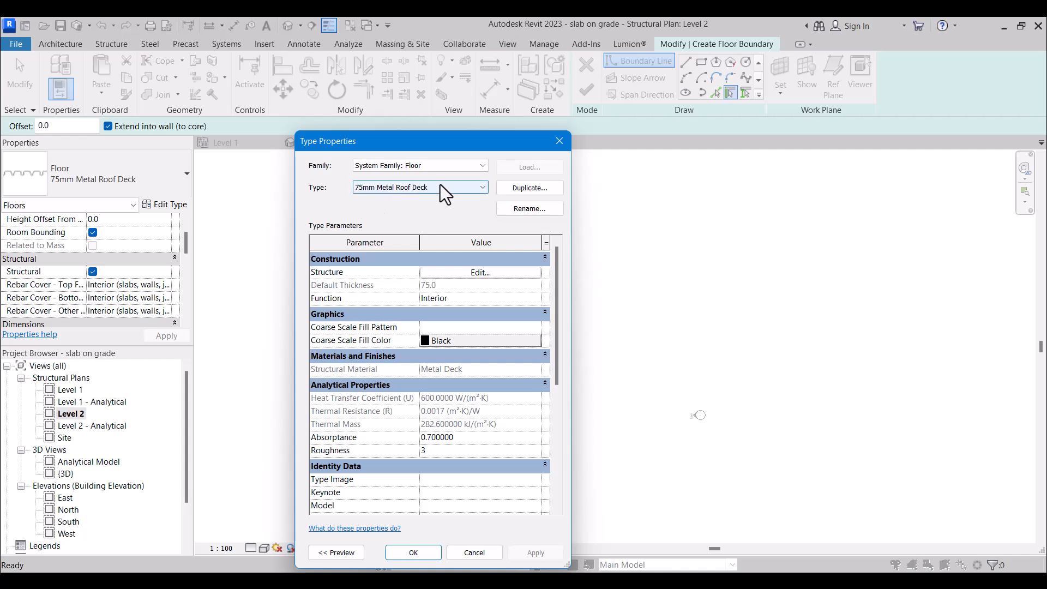
click(522, 190)
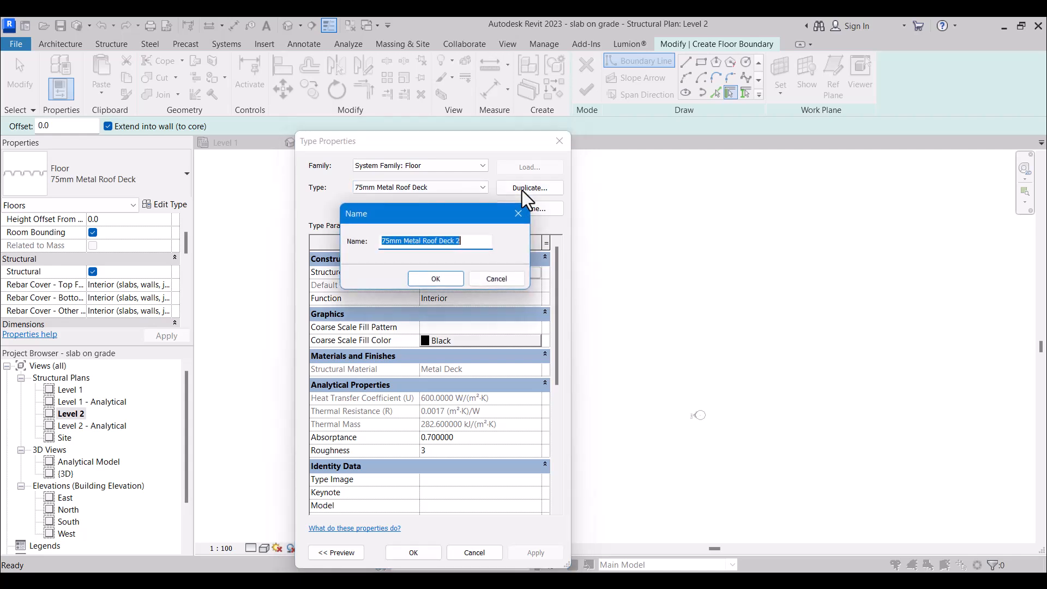
drag(423, 243, 437, 244)
key(Delete)
click(449, 242)
key(BackSpace)
key(BackSpace)
click(424, 241)
key(BackSpace)
click(436, 278)
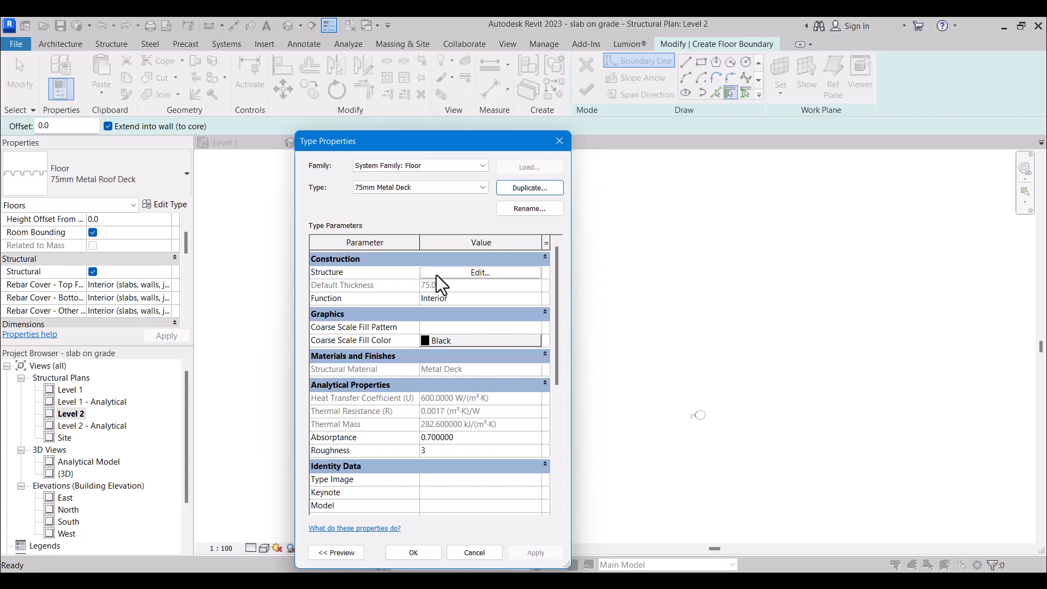
Insert one structure layer above and one below the core boundaries in the 75mm Metal Deck floor assembly.
click(470, 274)
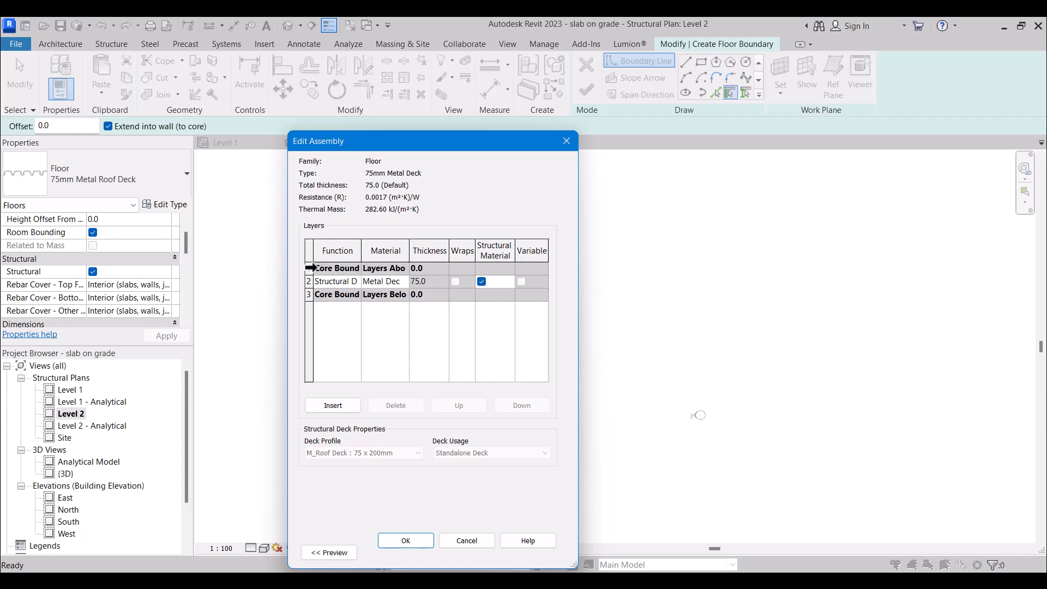
click(309, 268)
click(332, 407)
click(309, 307)
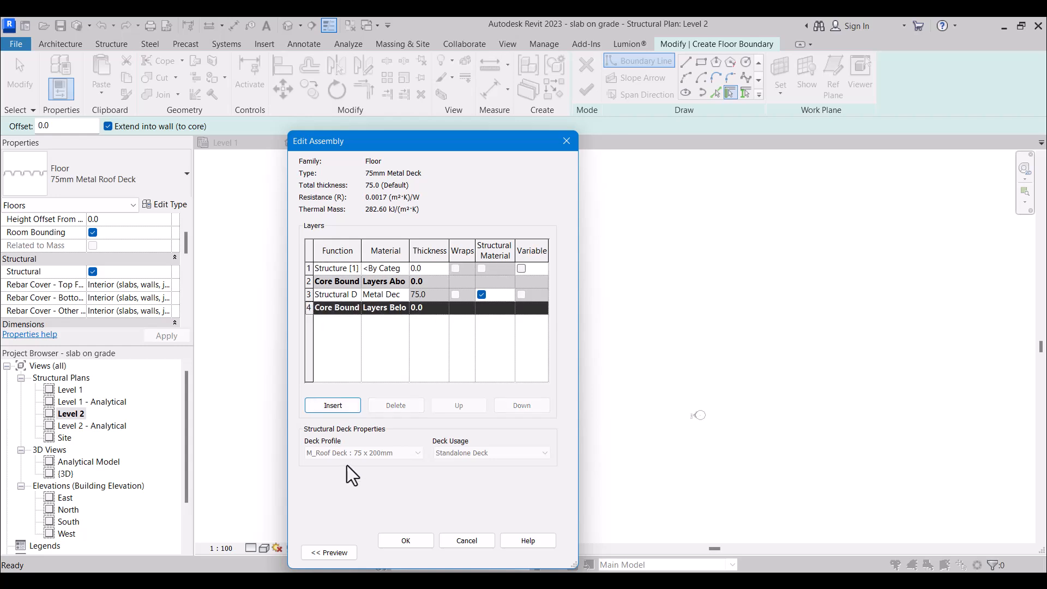
click(326, 406)
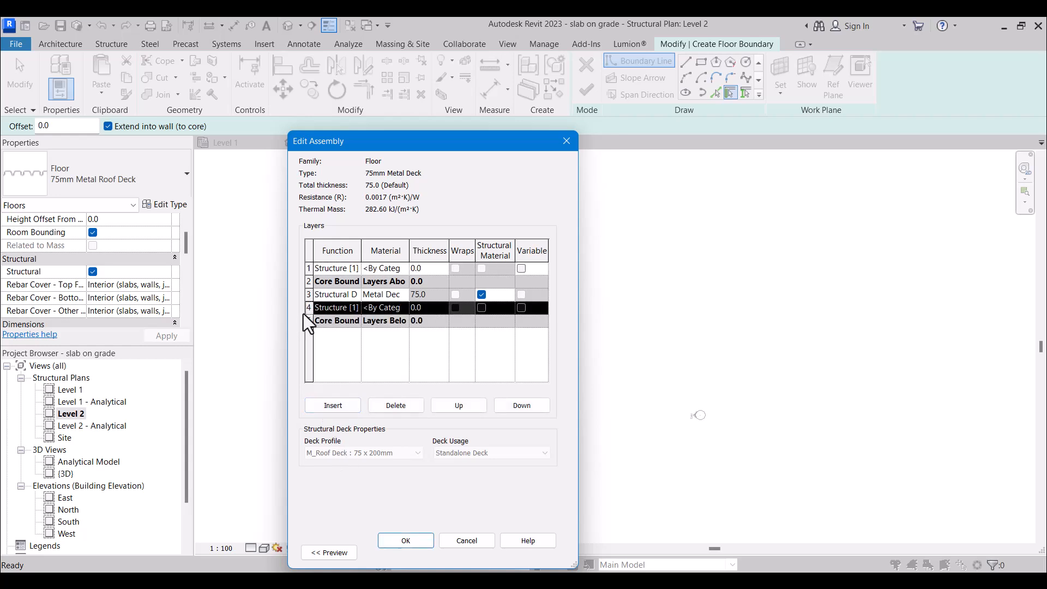
click(516, 406)
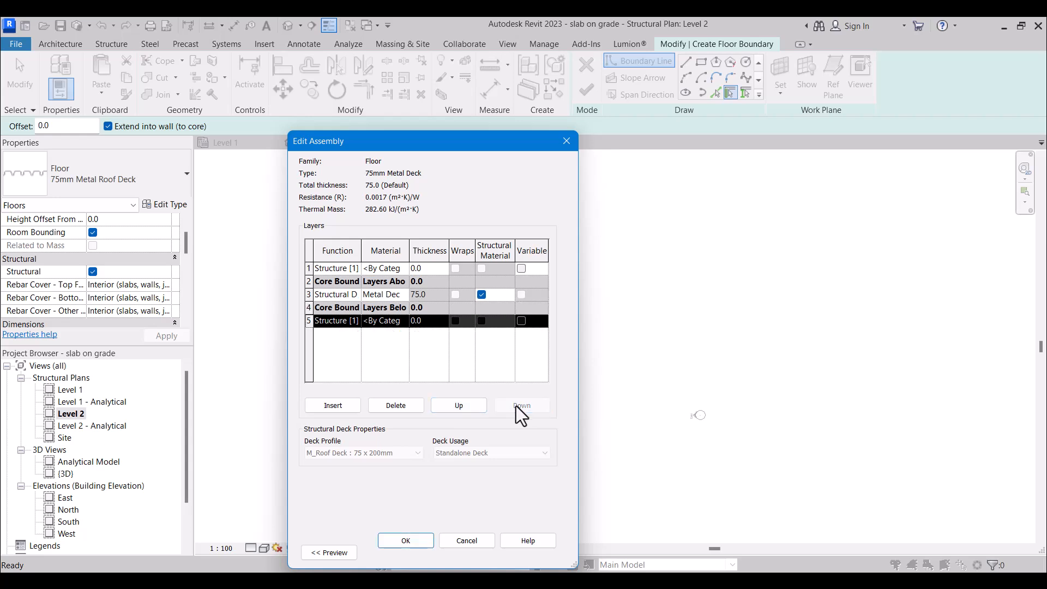
Set the thickness of the uppermost and lowest structure layers to 50 mm each.
click(424, 271)
click(424, 270)
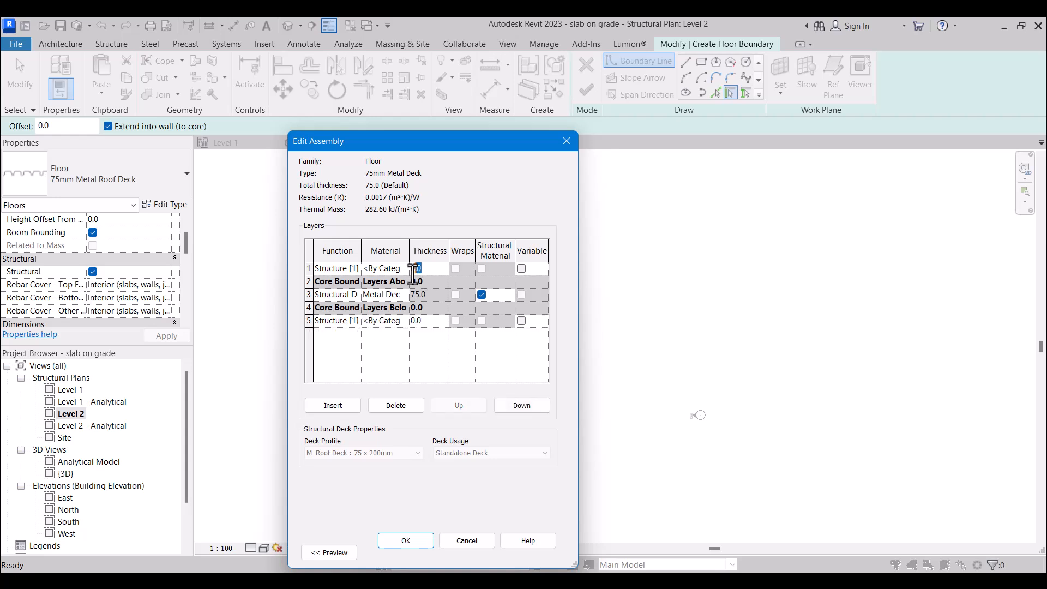
text(50)
click(432, 323)
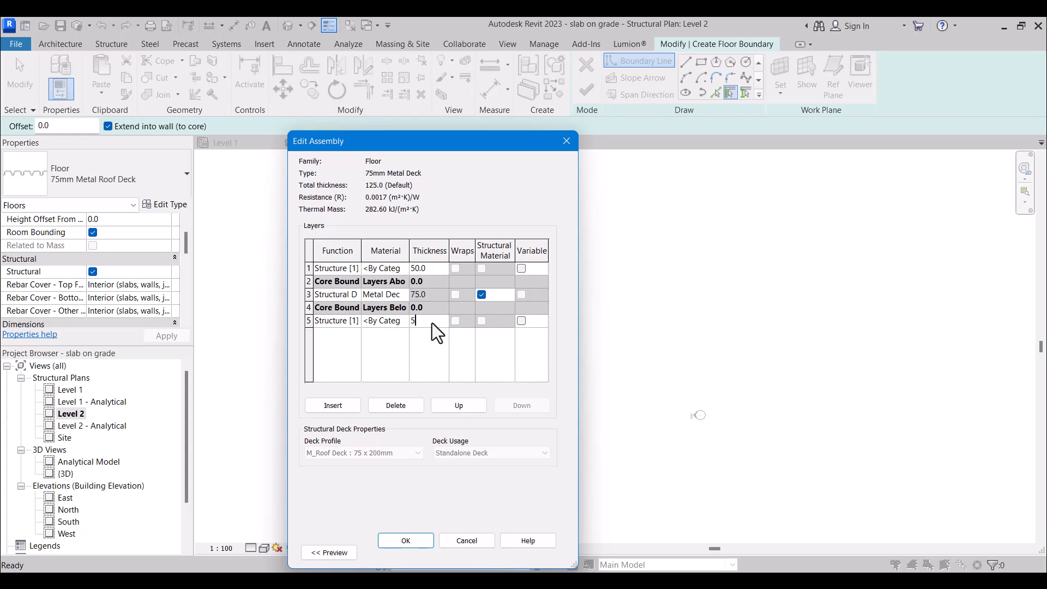
Assign the Concrete, Cast In Situ material to both 50 mm structure layers.
click(402, 270)
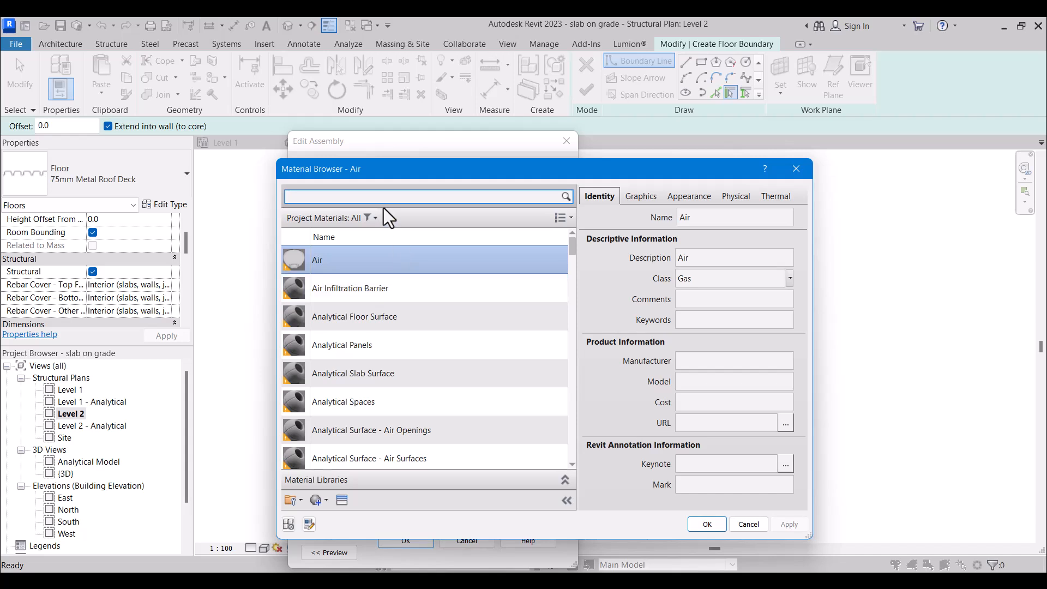
text(concrete)
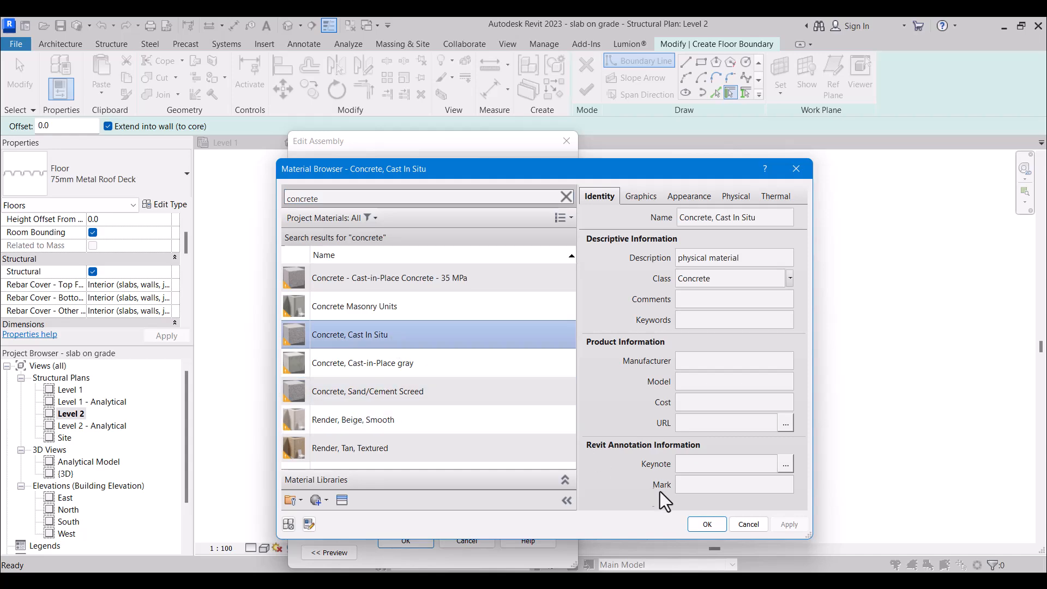
click(701, 522)
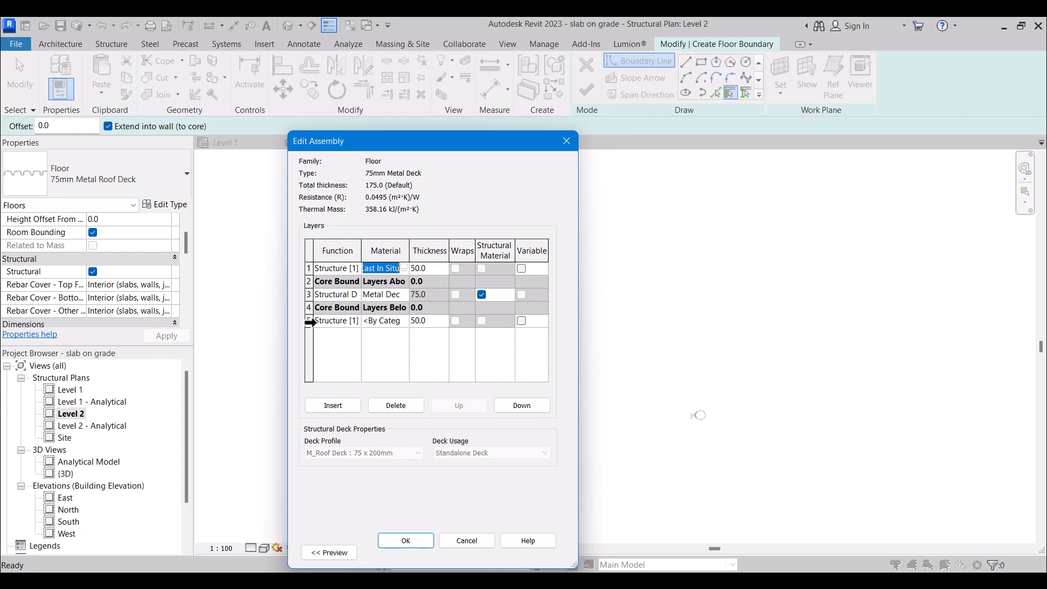
click(371, 321)
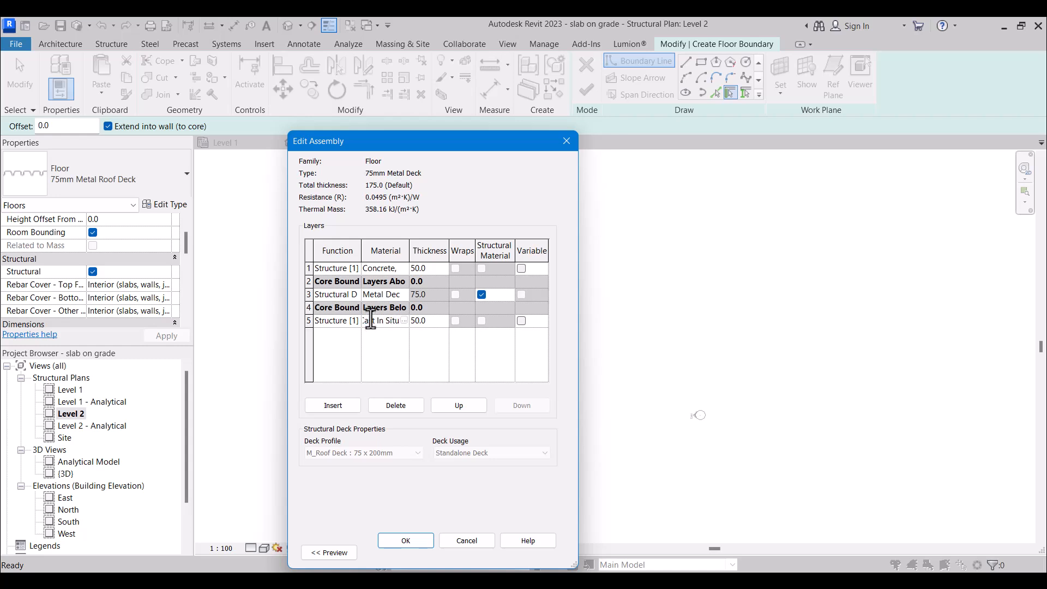
click(391, 344)
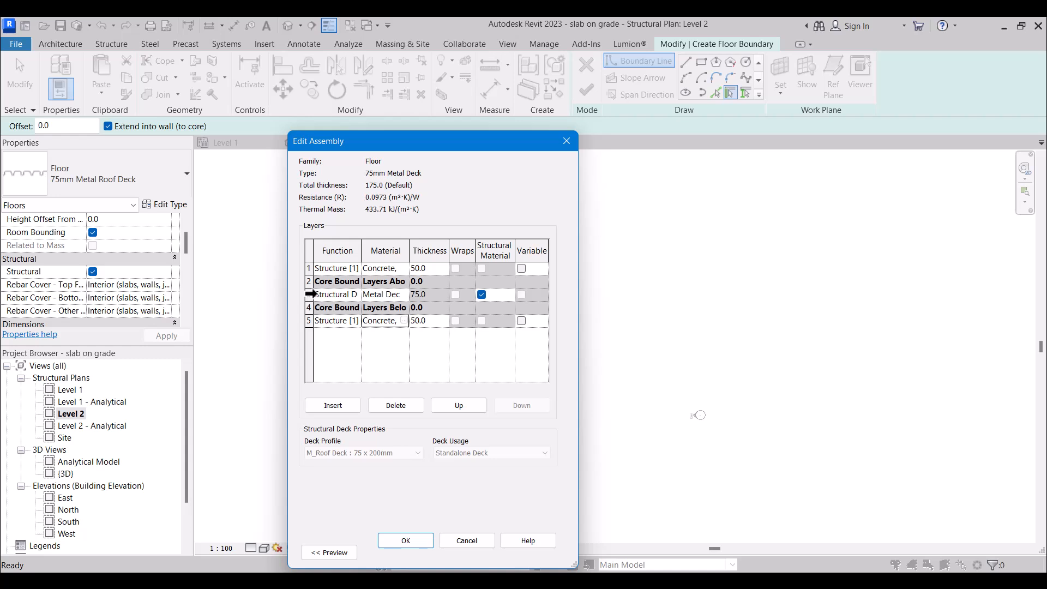
Review the deck profile options of the metal deck layer and accept the floor assembly and type properties.
click(309, 294)
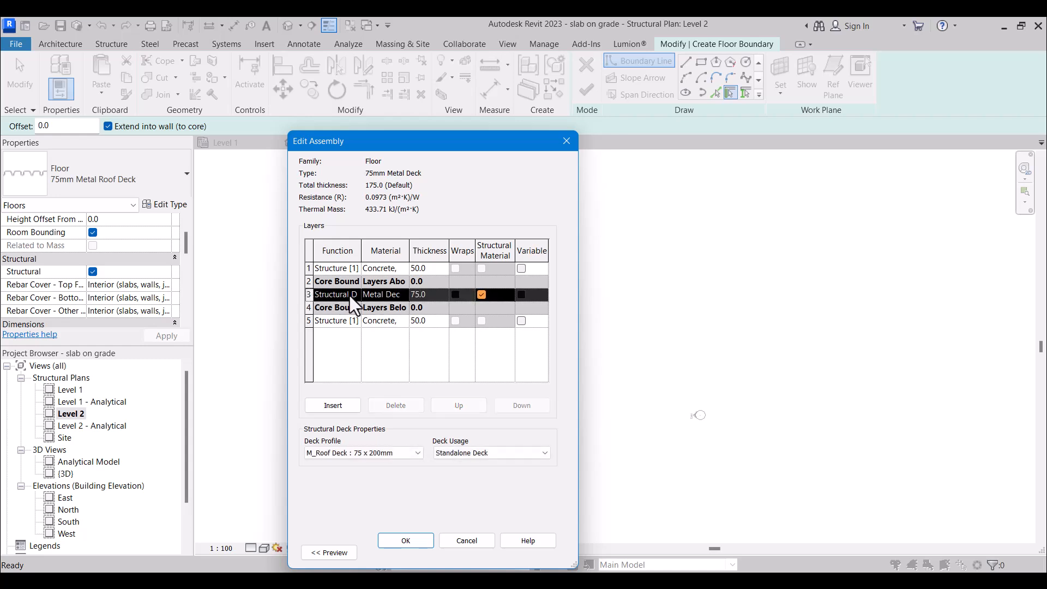
click(341, 457)
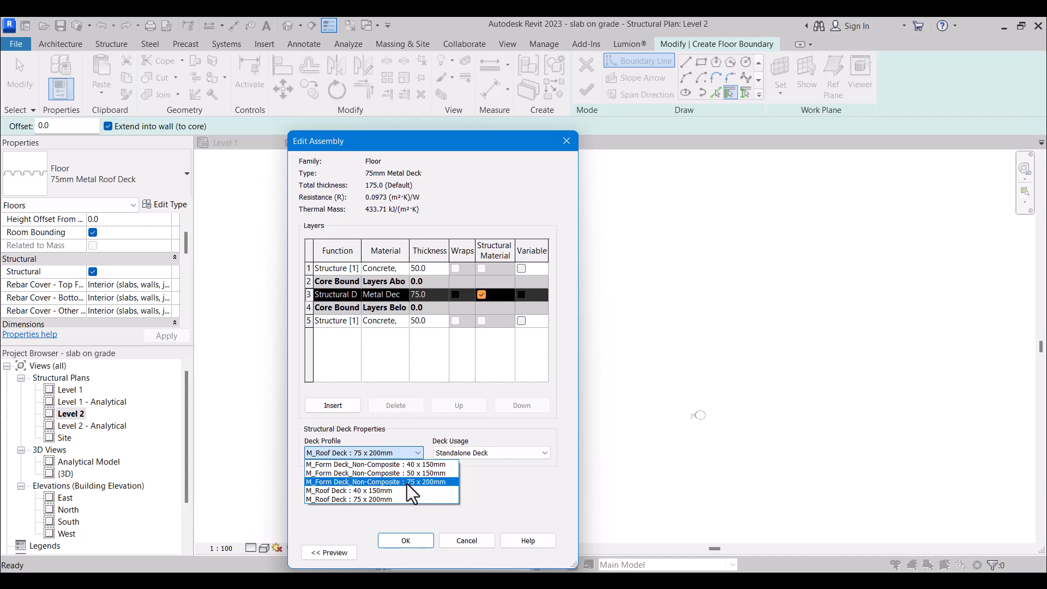
click(390, 382)
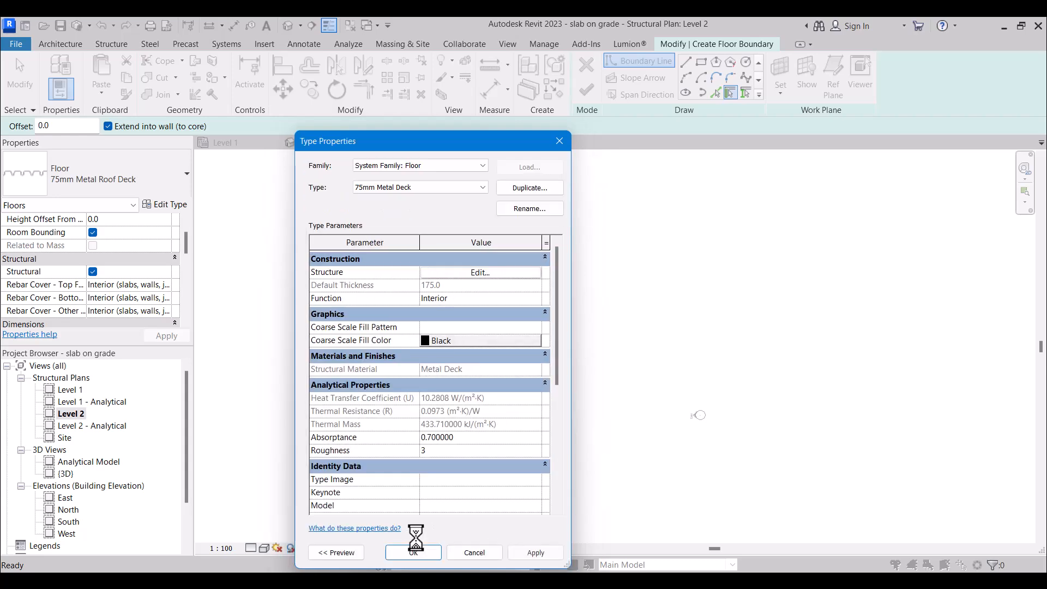
click(413, 553)
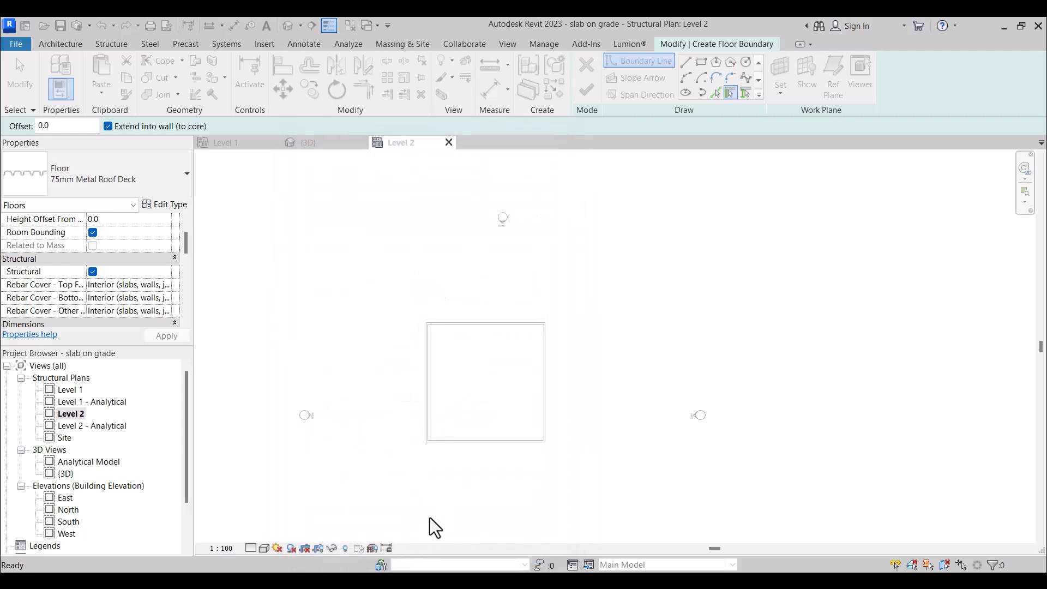
Sketch a rectangular floor boundary, about 15000 by 15000 mm, along the outer faces of the walls.
click(701, 62)
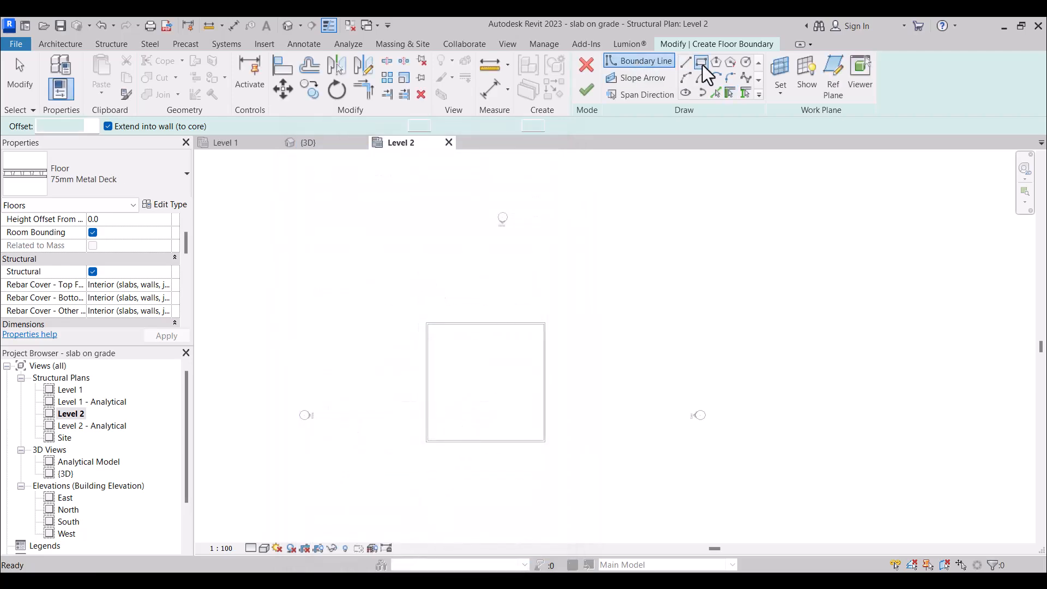
scroll(532, 329, up, 5)
click(526, 325)
scroll(491, 272, down, 4)
scroll(338, 403, up, 2)
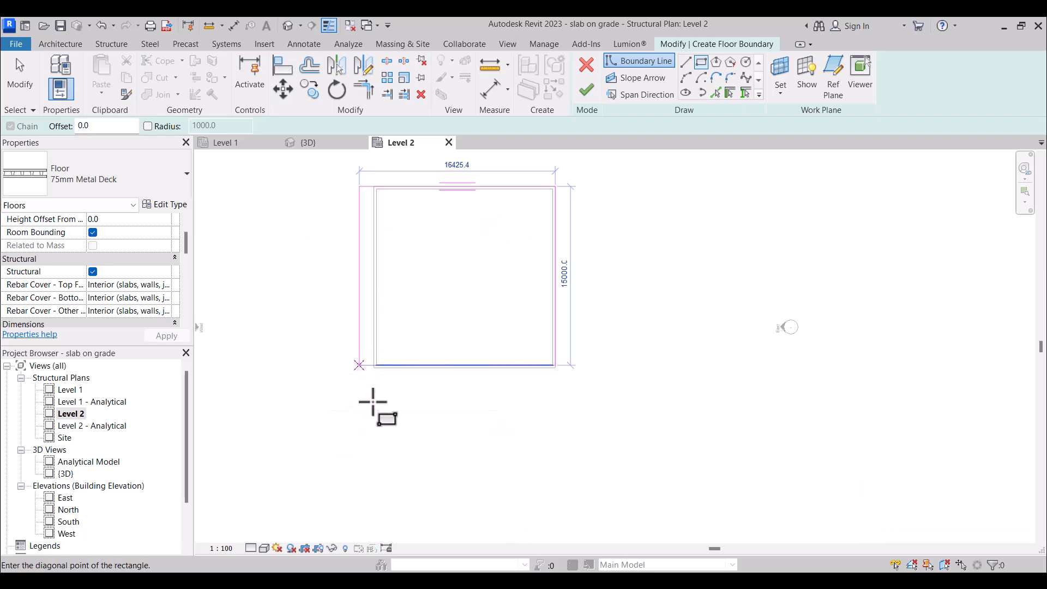
scroll(371, 400, up, 3)
click(401, 349)
scroll(401, 338, down, 2)
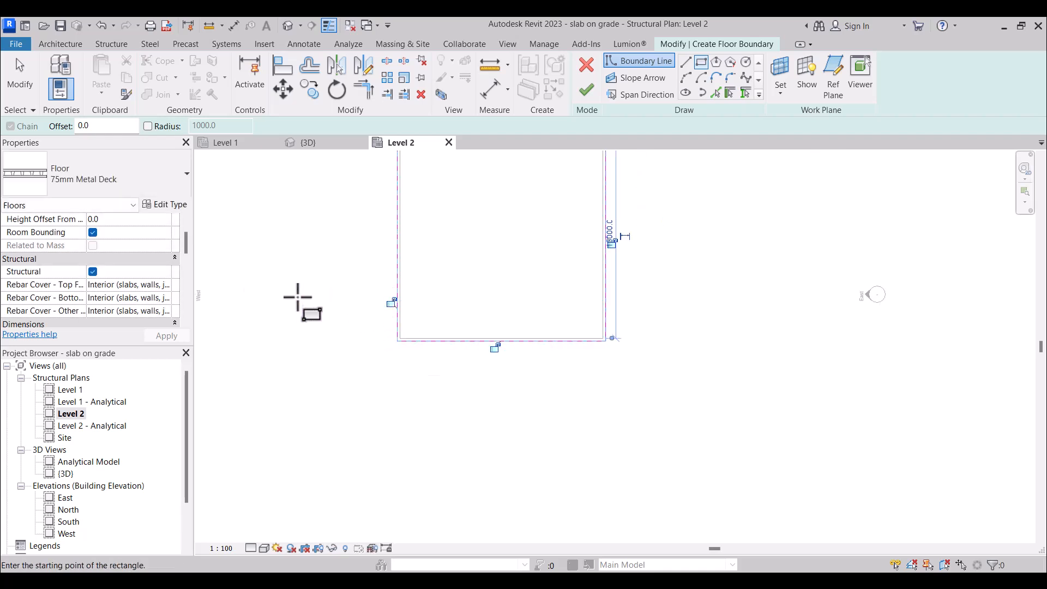
Check the floor's level constraint, finish the floor and attach the walls to its bottom.
scroll(129, 260, up, 1)
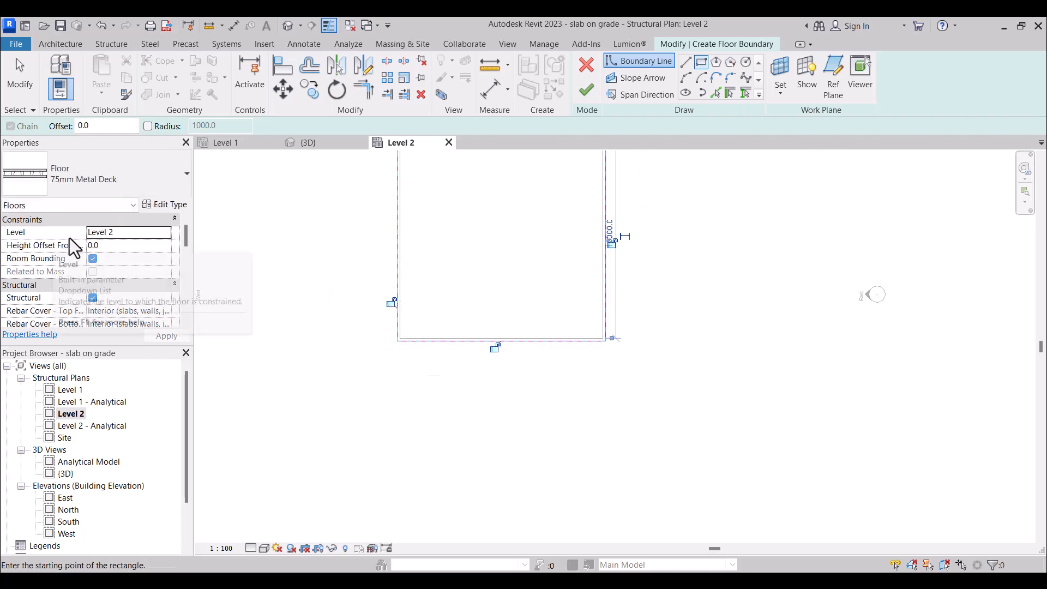
scroll(537, 420, down, 1)
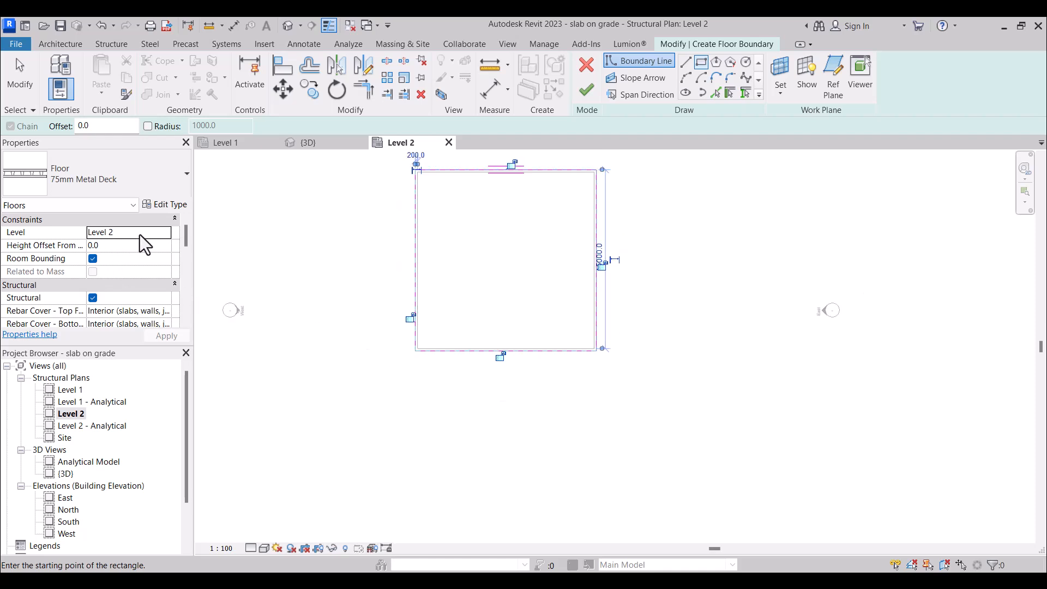
click(588, 91)
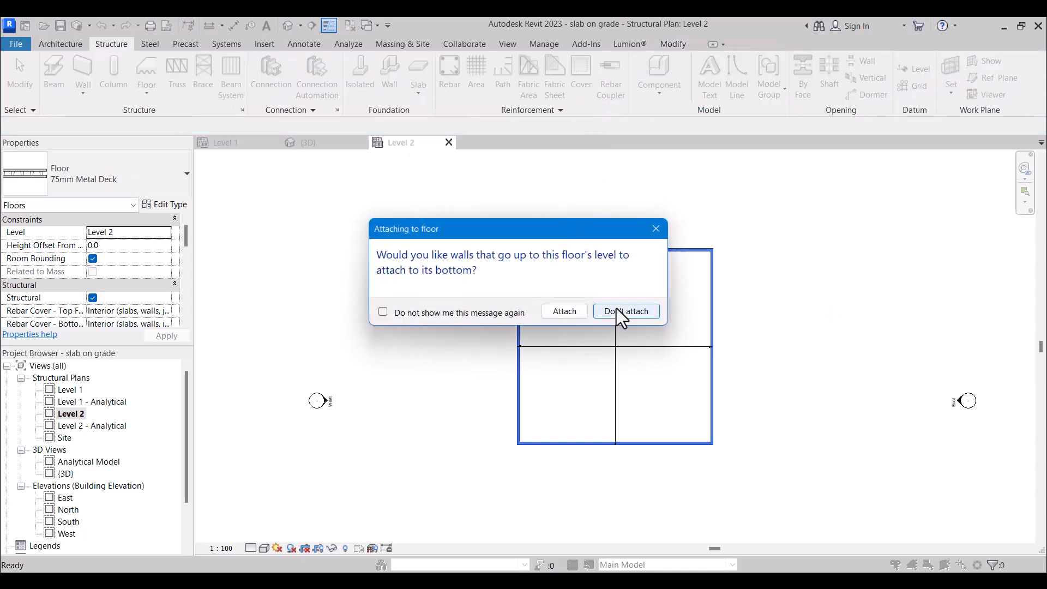
click(571, 312)
Remove the span direction symbol from the floor in the Level 2 plan.
middle_drag(544, 403, 440, 312)
scroll(440, 312, down, 1)
click(424, 420)
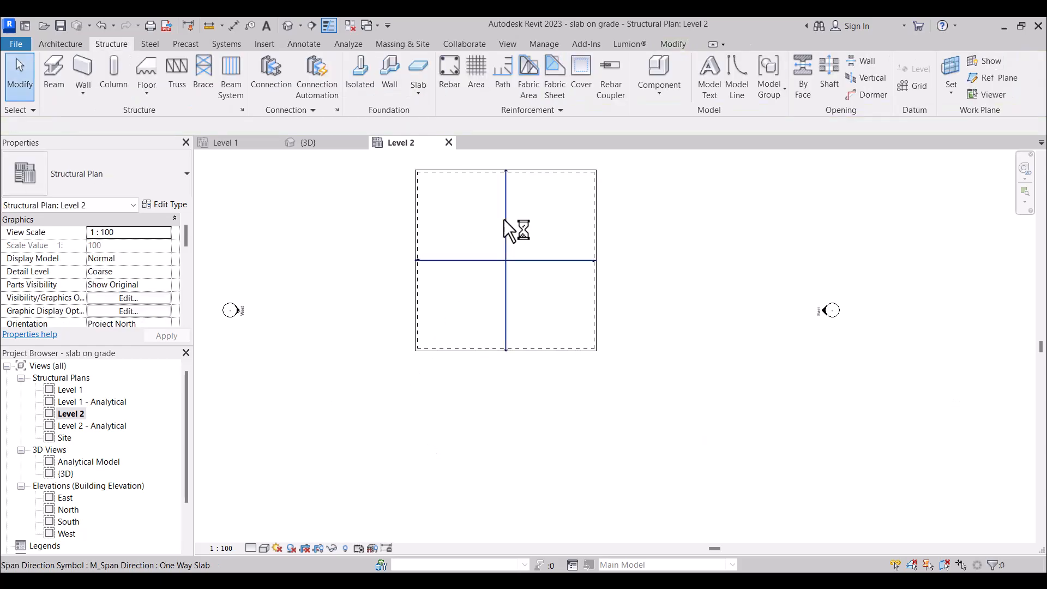
scroll(513, 227, up, 1)
click(506, 275)
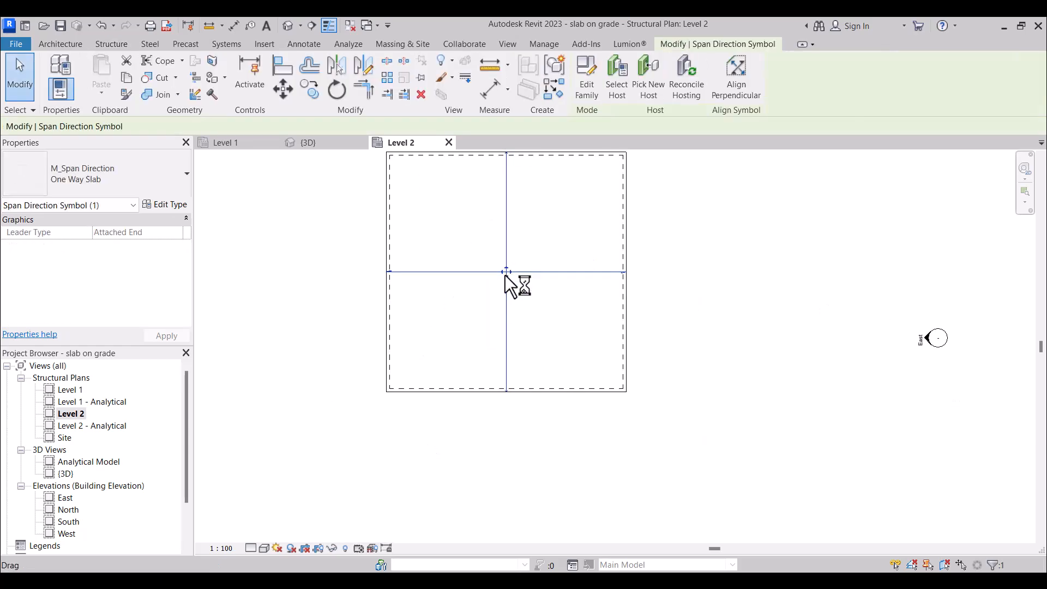
key(Escape)
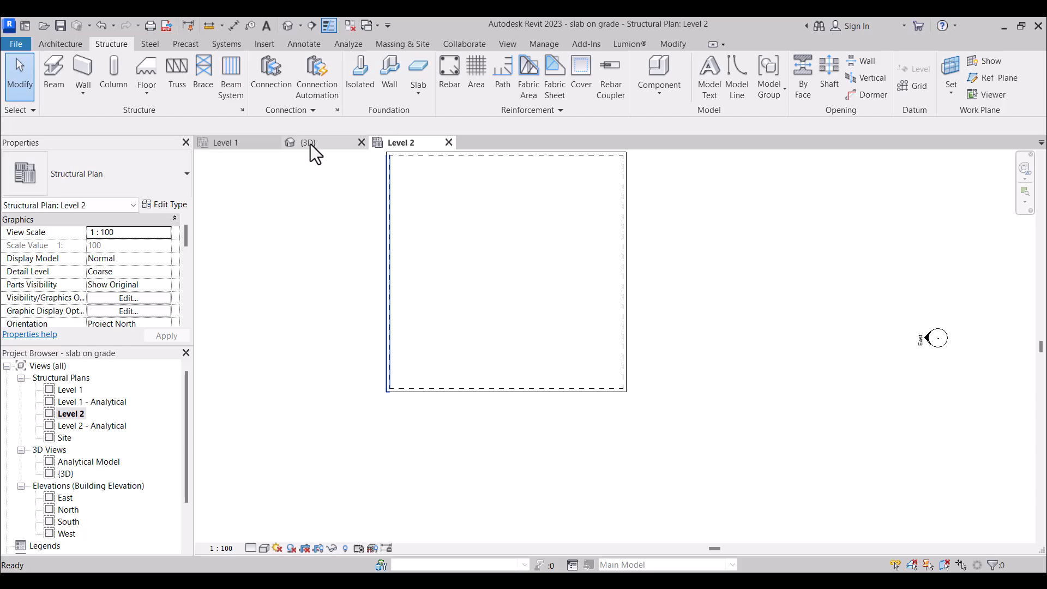
Examine the finished floor on the walls in the default 3D view from the side and from an upper corner.
click(308, 143)
scroll(338, 227, down, 1)
mouse_move(985, 203)
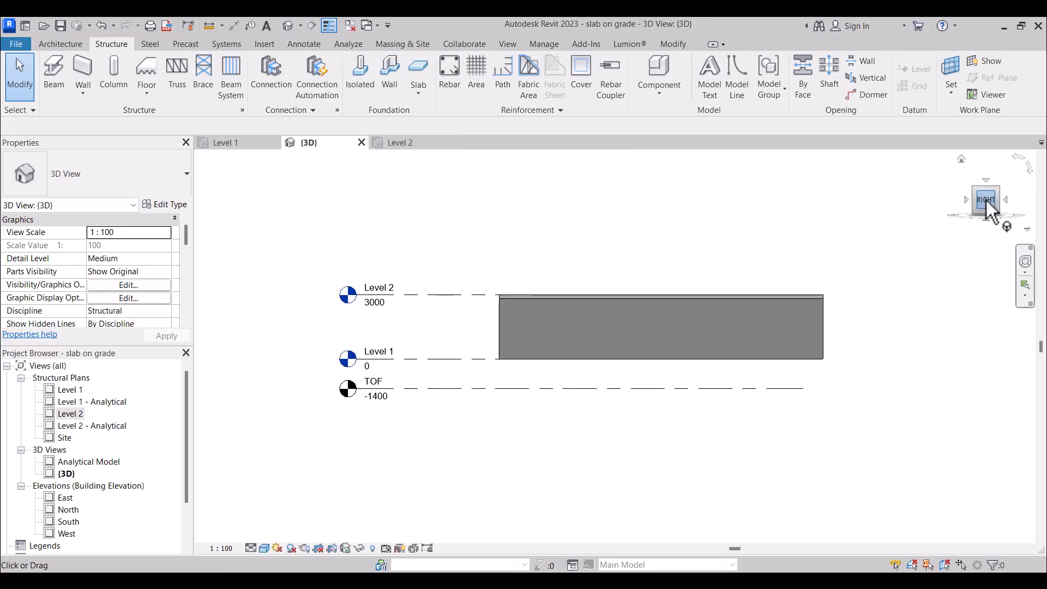
click(969, 222)
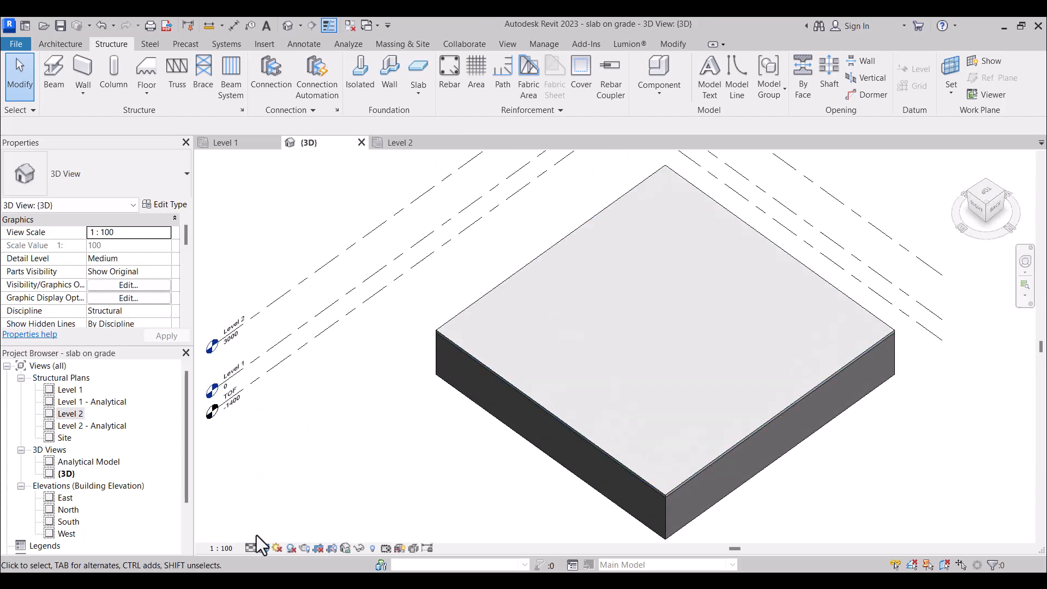
Preview the 3D model in the Consistent Colors and Realistic visual styles, then return it to Shaded.
click(264, 548)
click(286, 520)
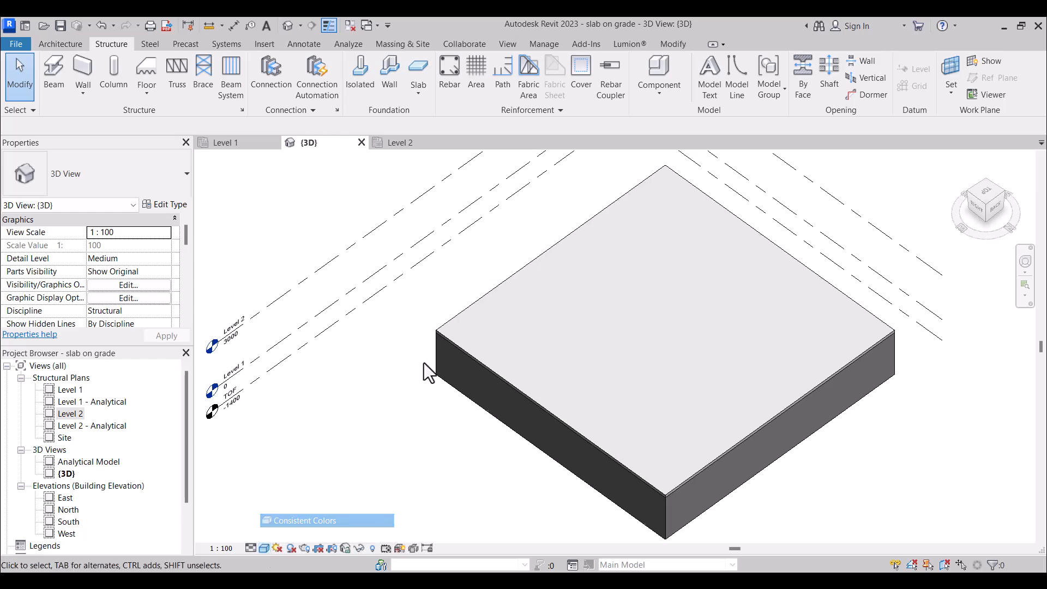
click(260, 548)
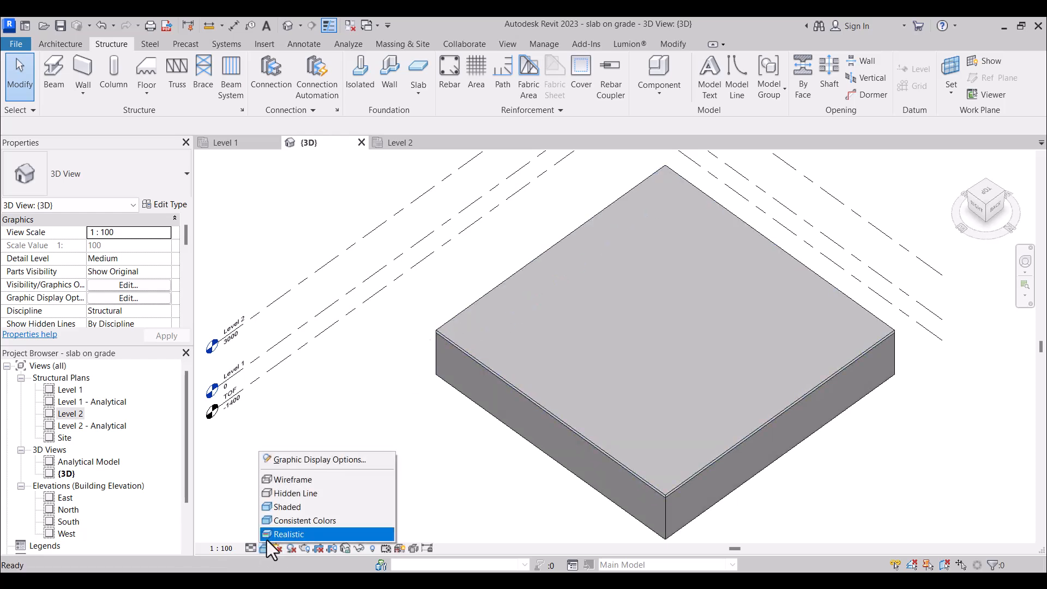
click(267, 537)
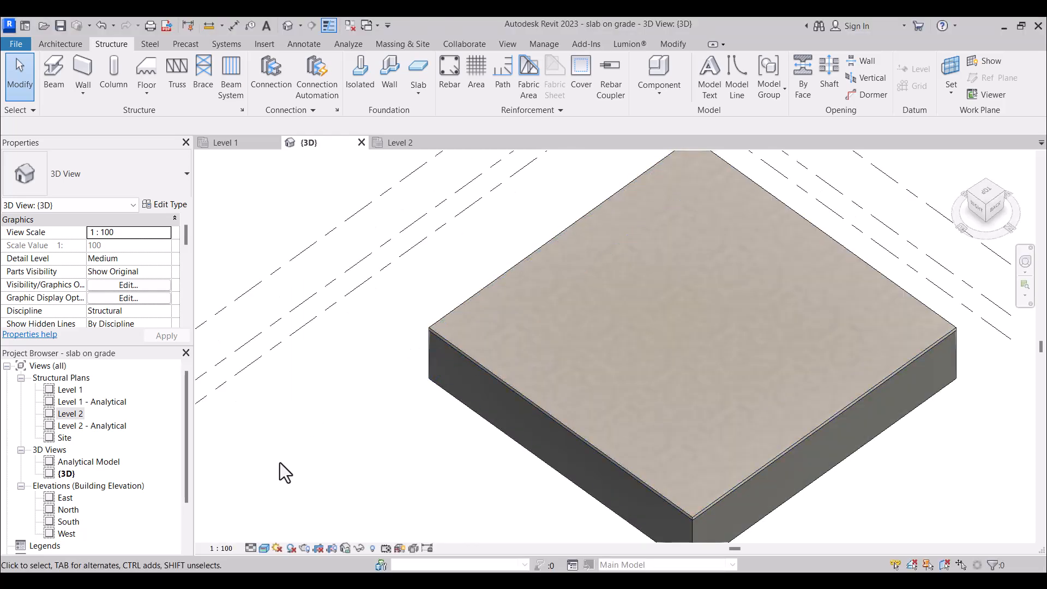
click(264, 548)
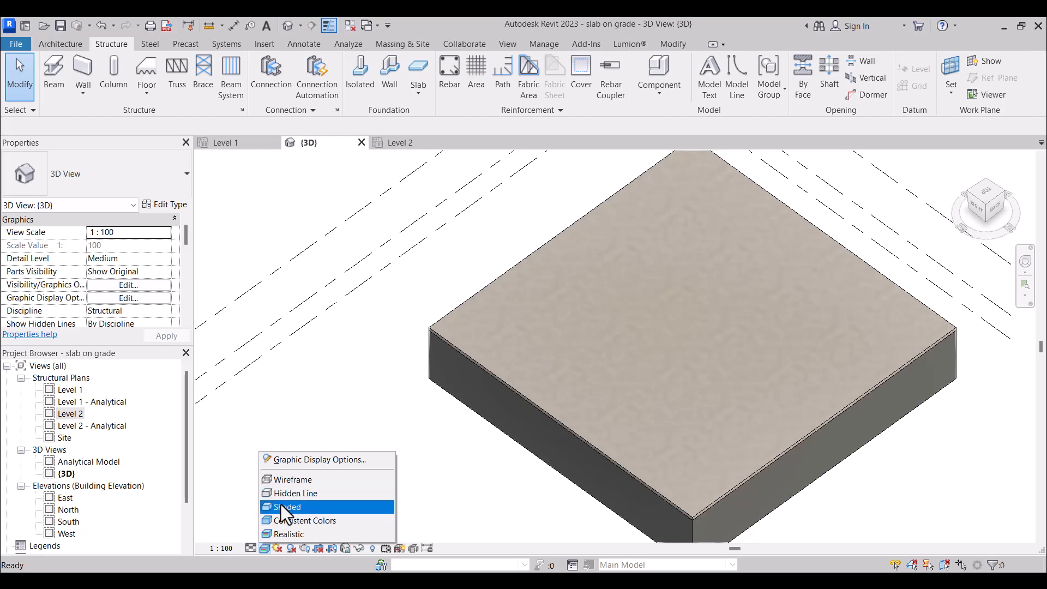
click(282, 508)
scroll(379, 371, down, 4)
scroll(408, 426, up, 2)
scroll(382, 420, down, 2)
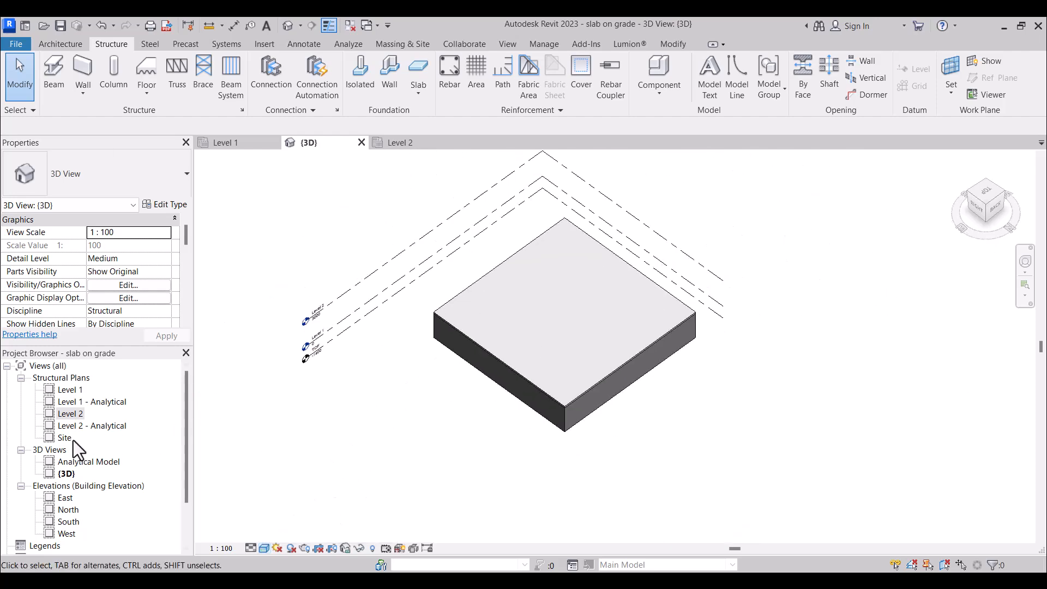
Place a vertical building section through the middle of the floor in the Level 2 plan, extending past both horizontal walls.
double_click(76, 409)
scroll(478, 427, down, 2)
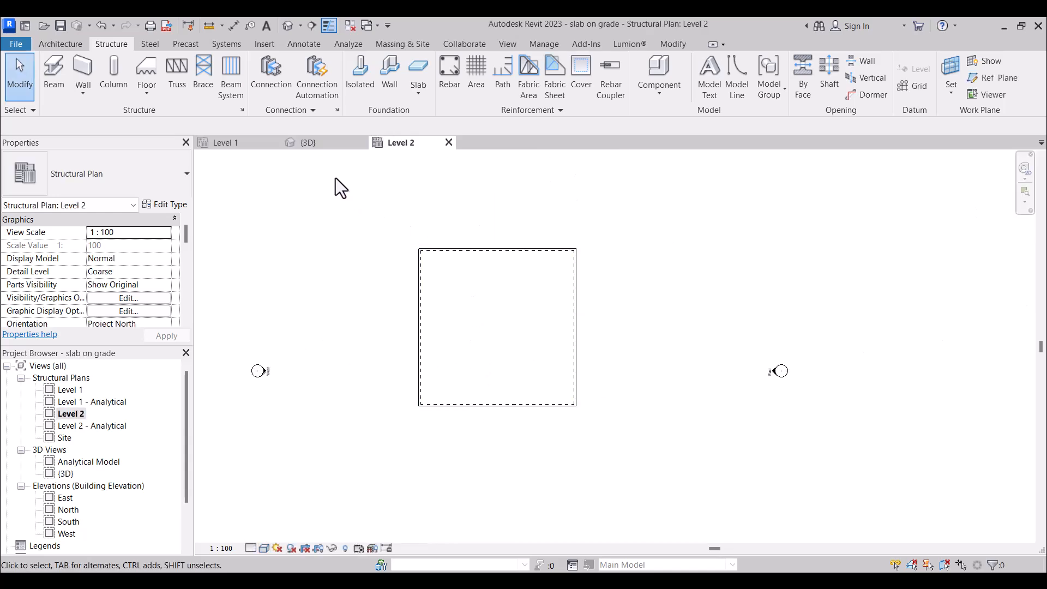
click(309, 25)
click(490, 225)
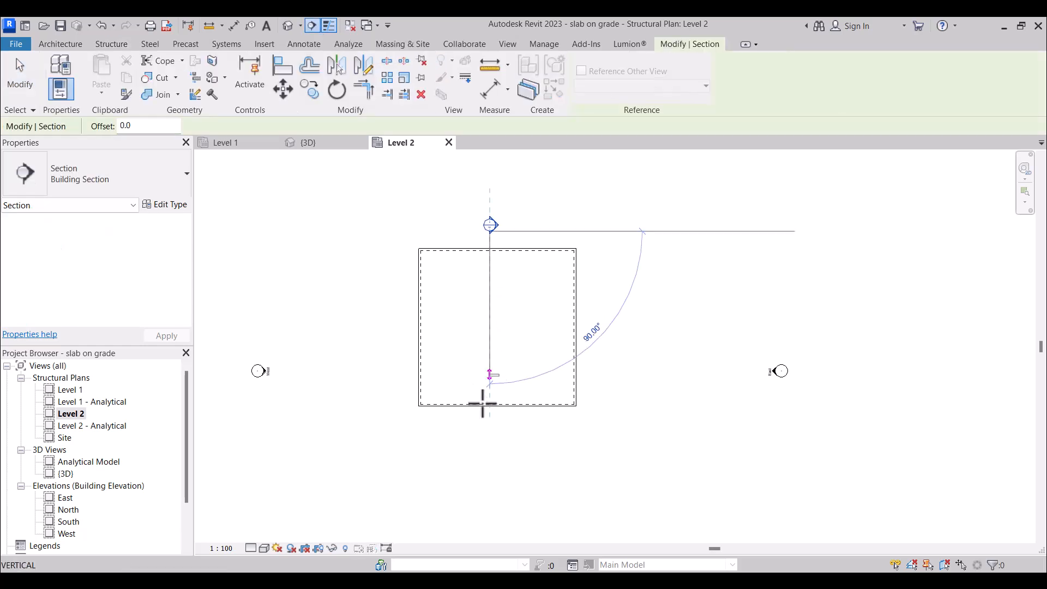
click(491, 424)
key(Escape)
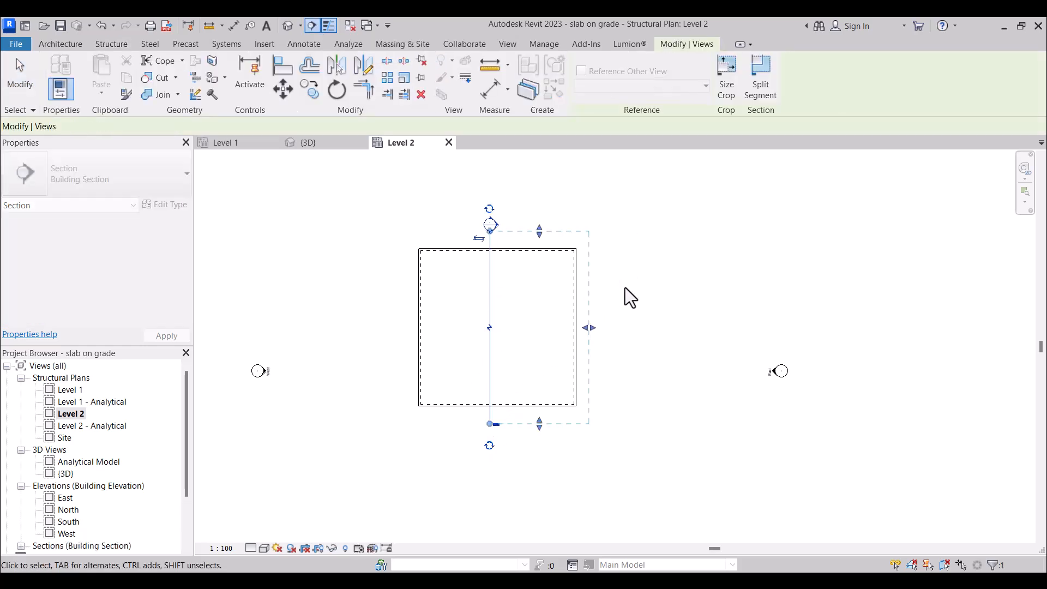
key(Escape)
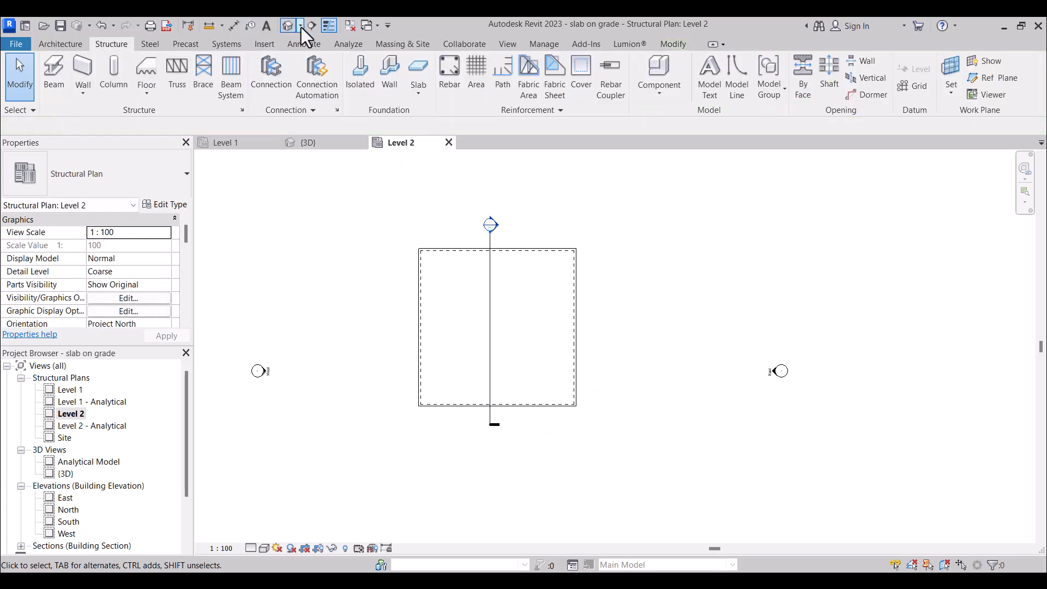
Place a horizontal building section across the middle of the floor in the Level 2 plan, extending past both side walls.
key(Return)
click(615, 316)
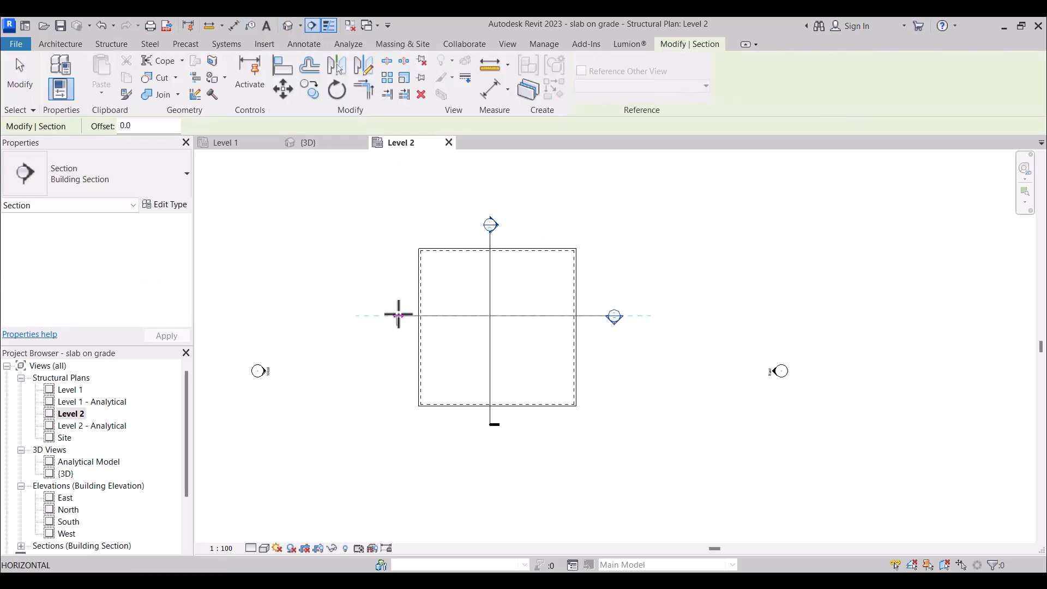
click(386, 316)
key(Escape)
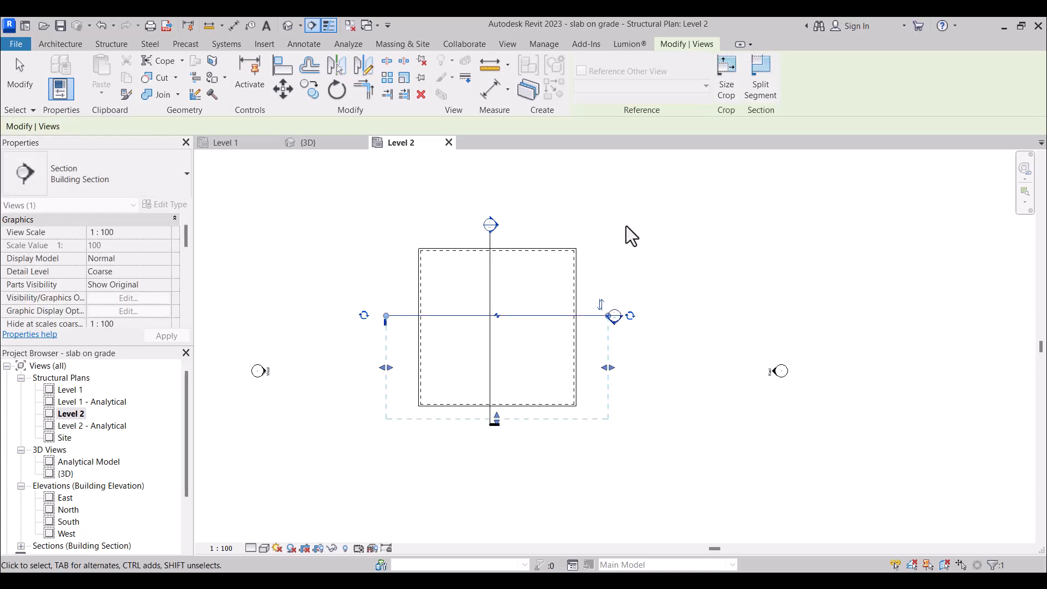
key(Escape)
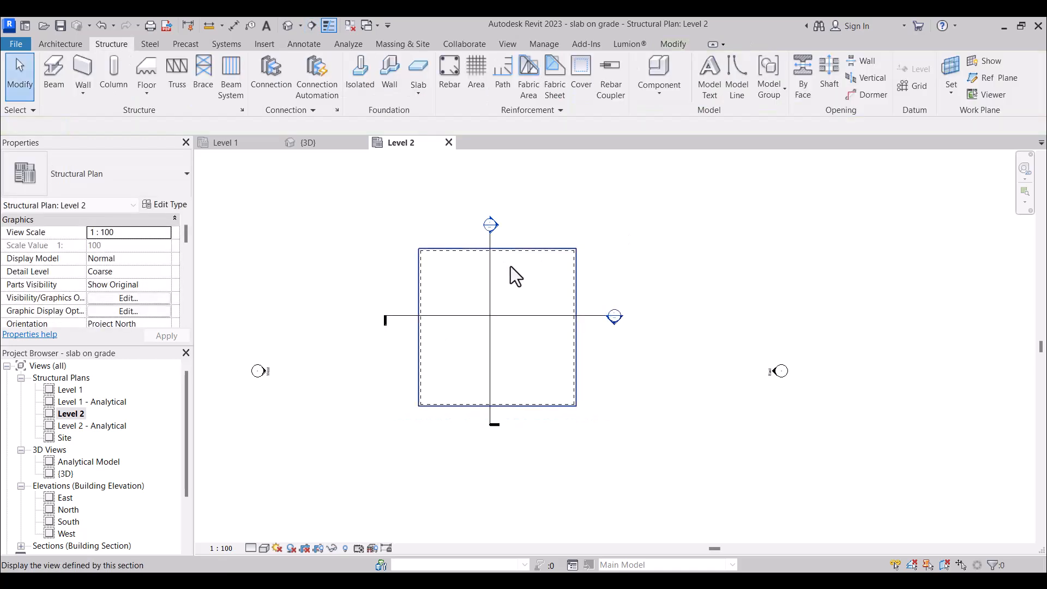
Open the view of the horizontal section and set its detail level to Fine to inspect the floor layers.
double_click(609, 318)
scroll(568, 294, up, 3)
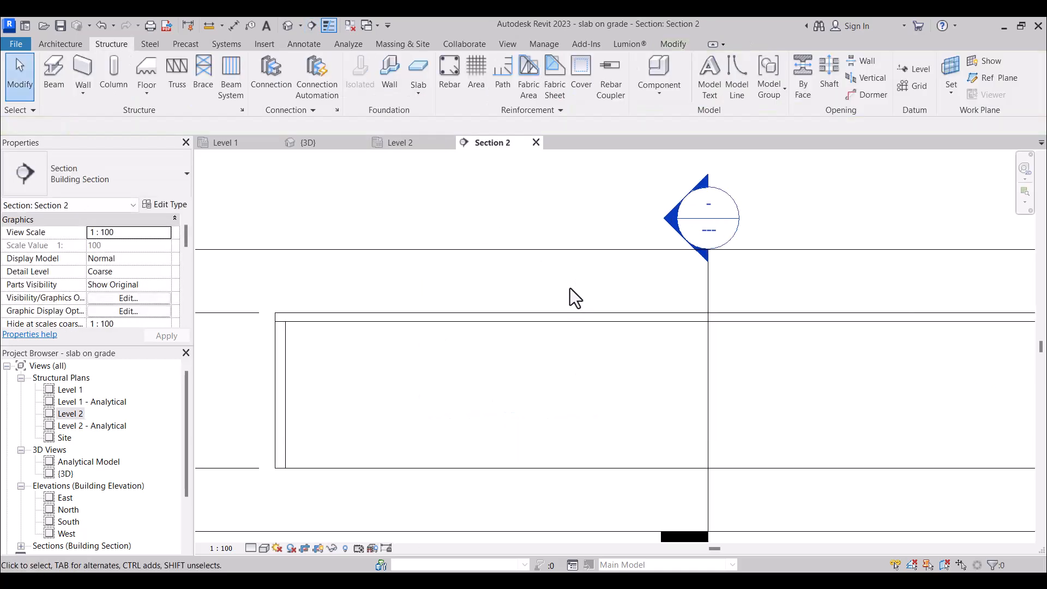
click(252, 547)
click(270, 533)
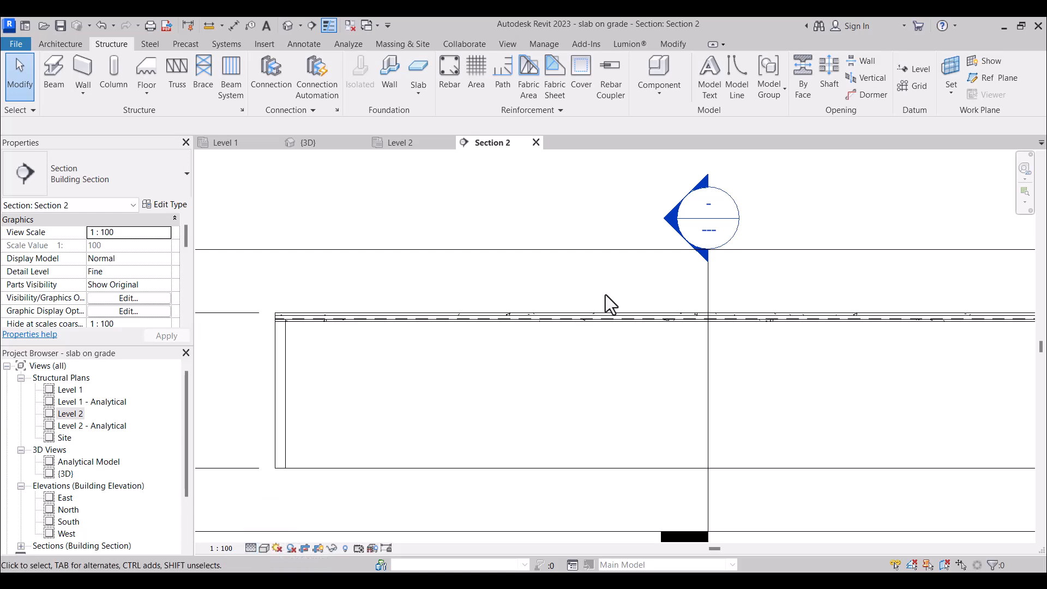
scroll(357, 283, up, 3)
scroll(378, 299, down, 4)
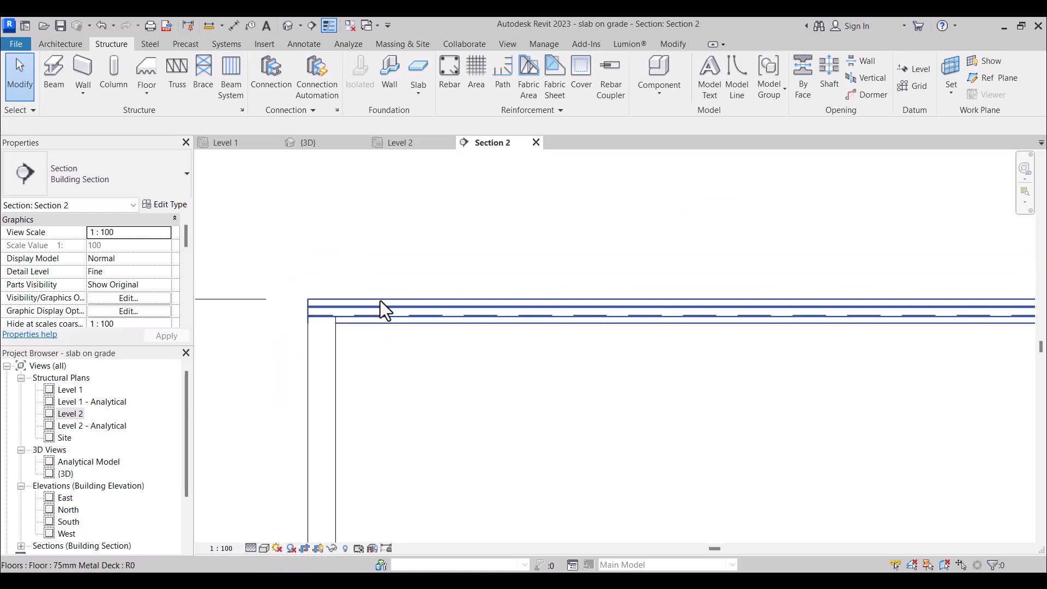
scroll(382, 294, down, 3)
scroll(562, 249, up, 2)
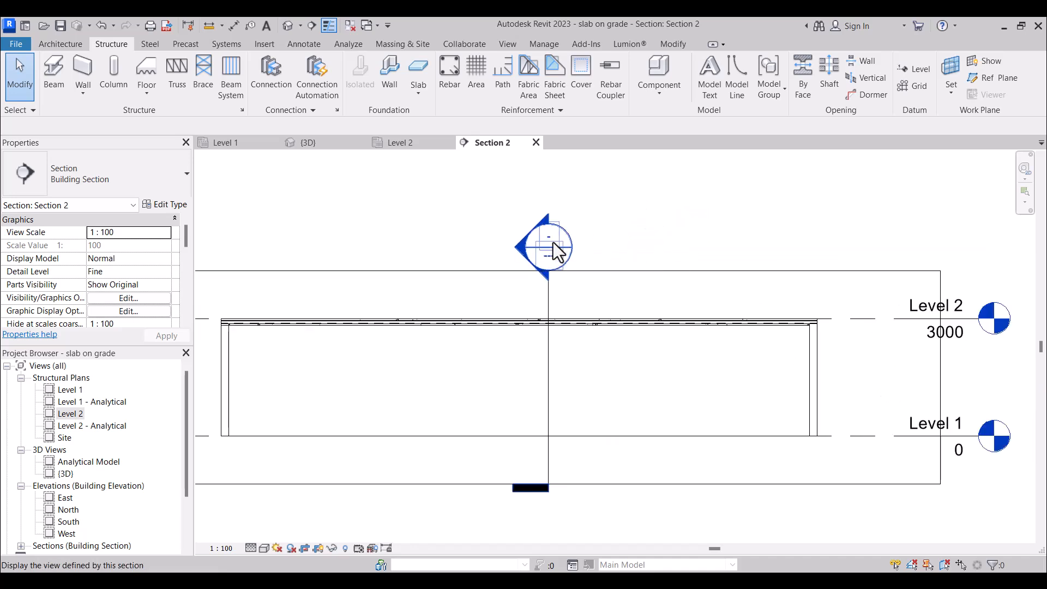
Open the view of the crossing Section 1 and set its detail level to Fine to inspect the metal deck profile.
double_click(548, 241)
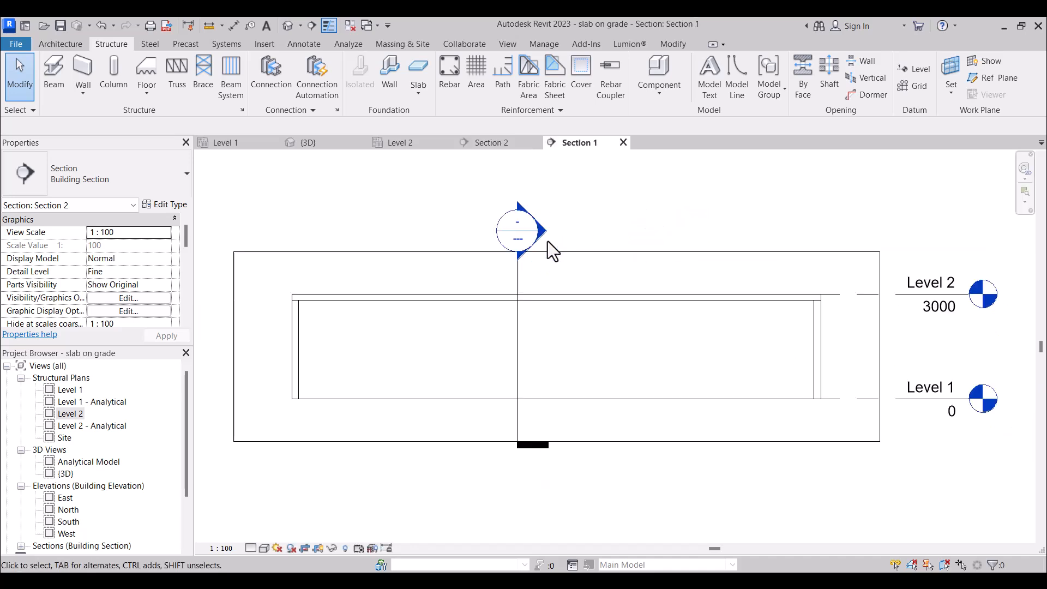
click(249, 549)
click(254, 535)
scroll(286, 294, up, 8)
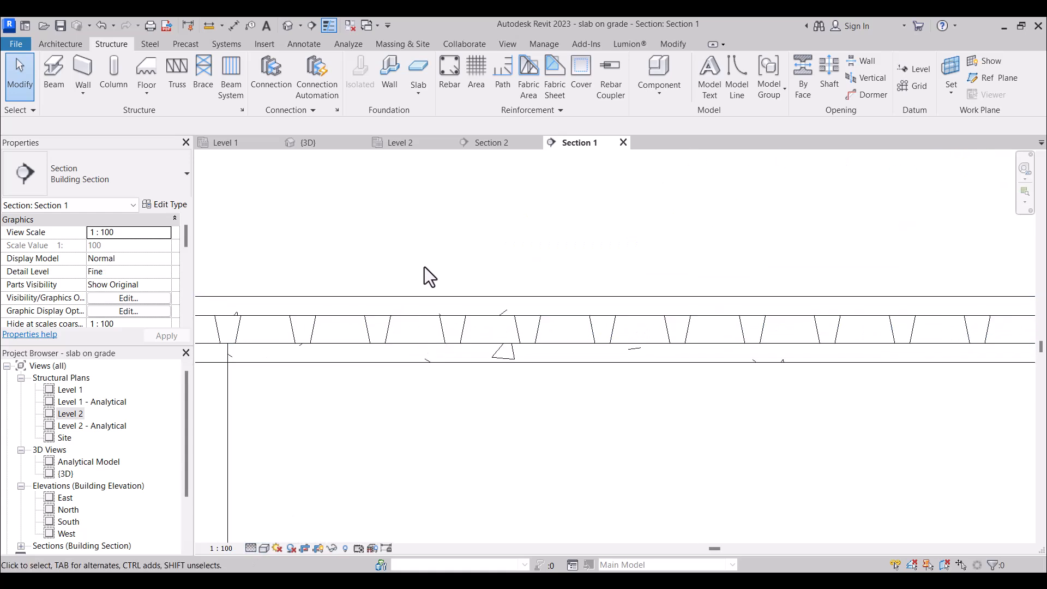
scroll(404, 281, down, 3)
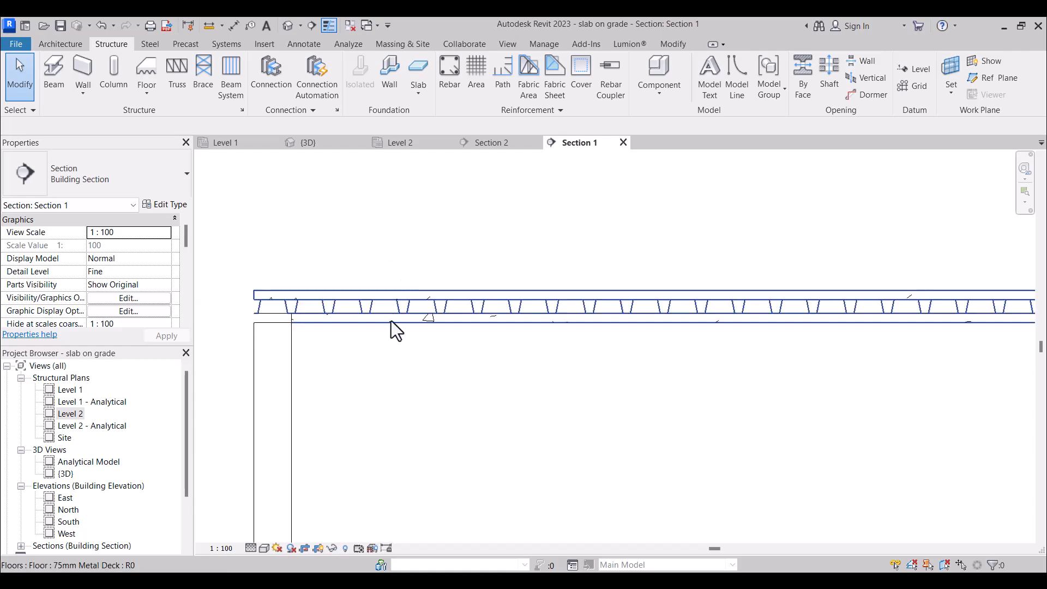
click(394, 309)
scroll(381, 353, down, 2)
key(Escape)
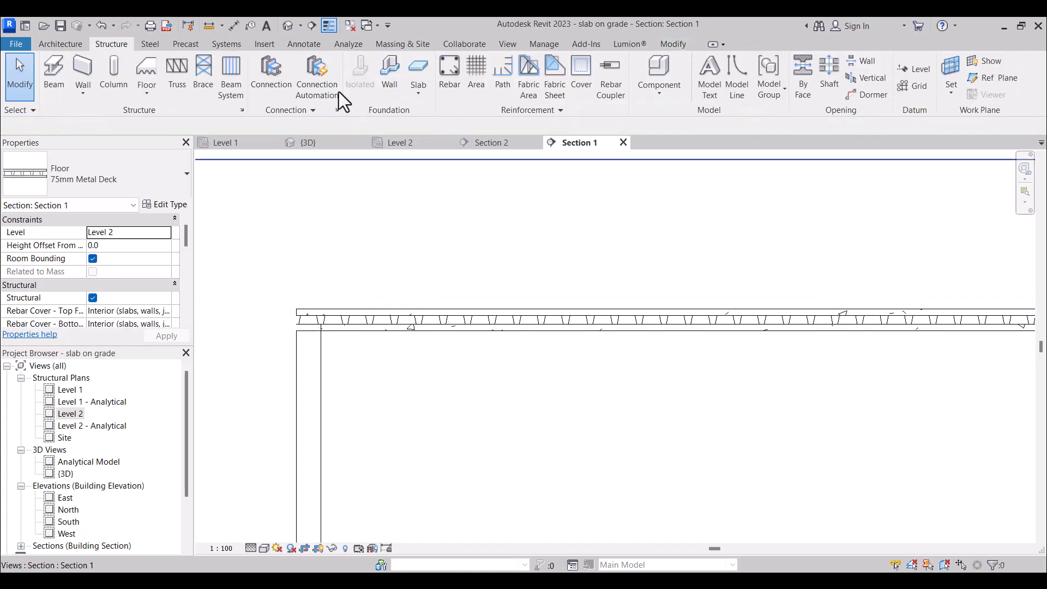
Add an aligned dimension for the full floor thickness, from the bottom face to the top face, in Section 1.
click(234, 25)
scroll(491, 327, up, 2)
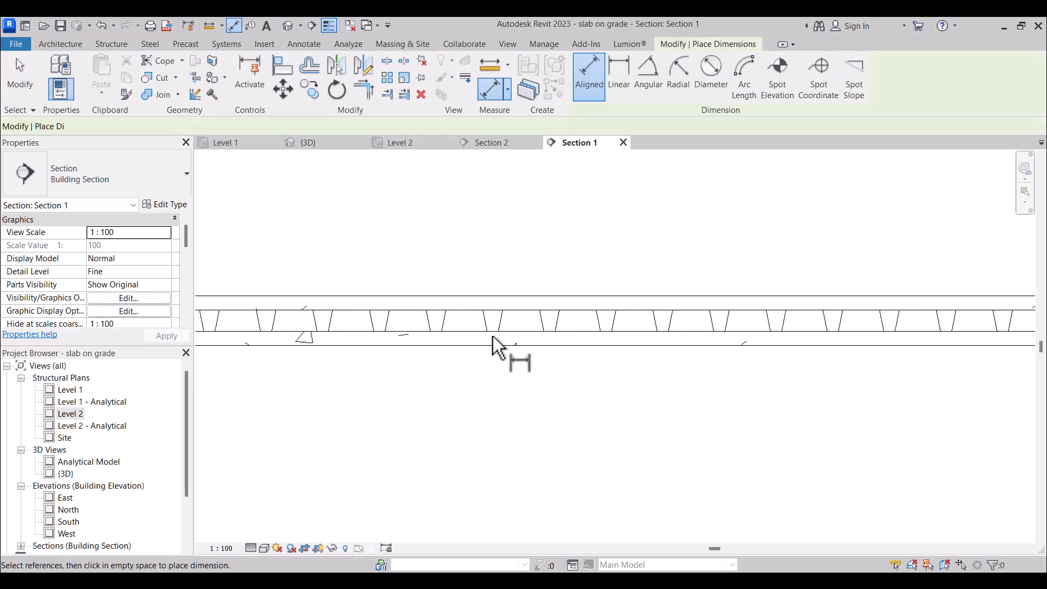
click(495, 344)
click(483, 297)
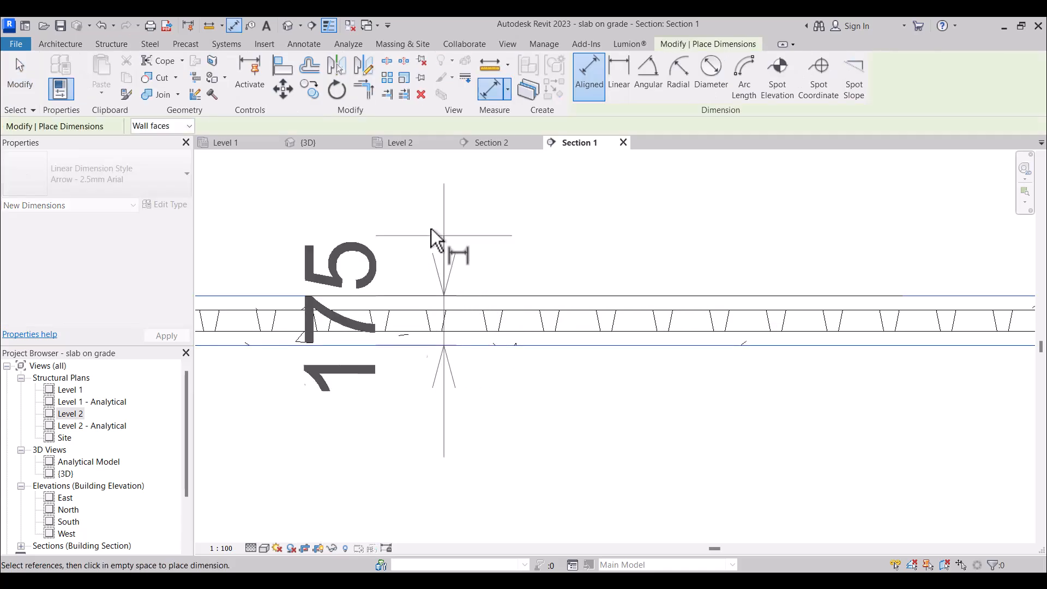
scroll(502, 218, down, 2)
click(510, 204)
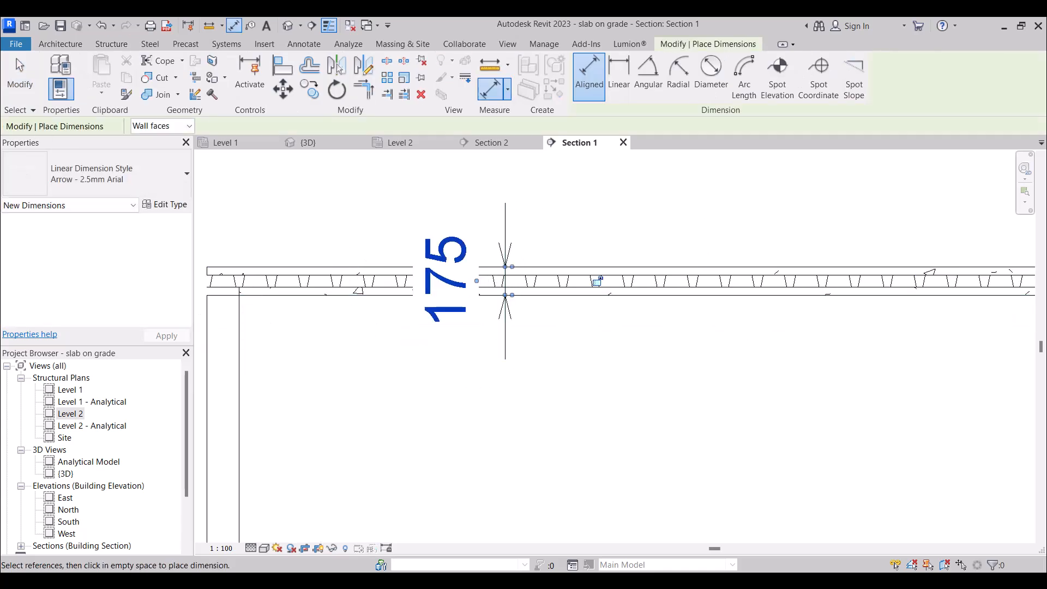
click(20, 82)
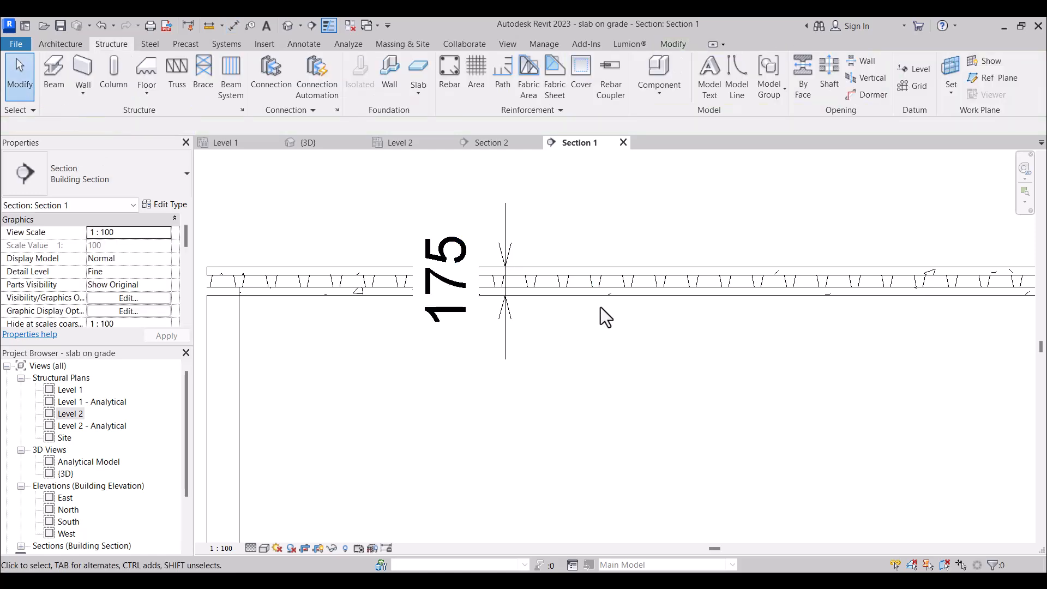
Examine the concrete and deck layers along the floor in Section 1, both close up and in full width.
scroll(588, 289, up, 3)
scroll(574, 270, down, 3)
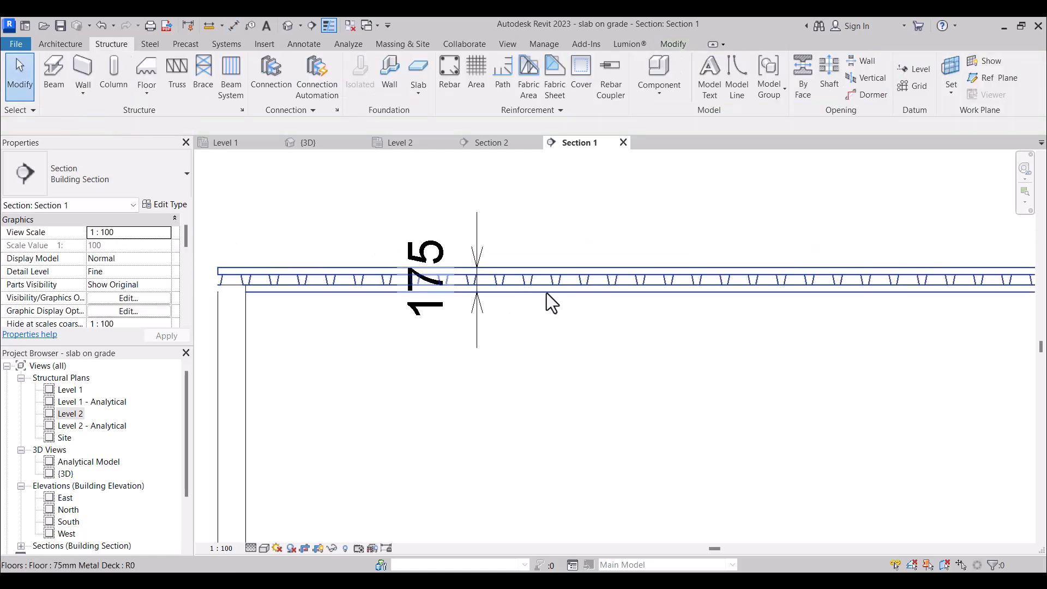
scroll(608, 289, up, 4)
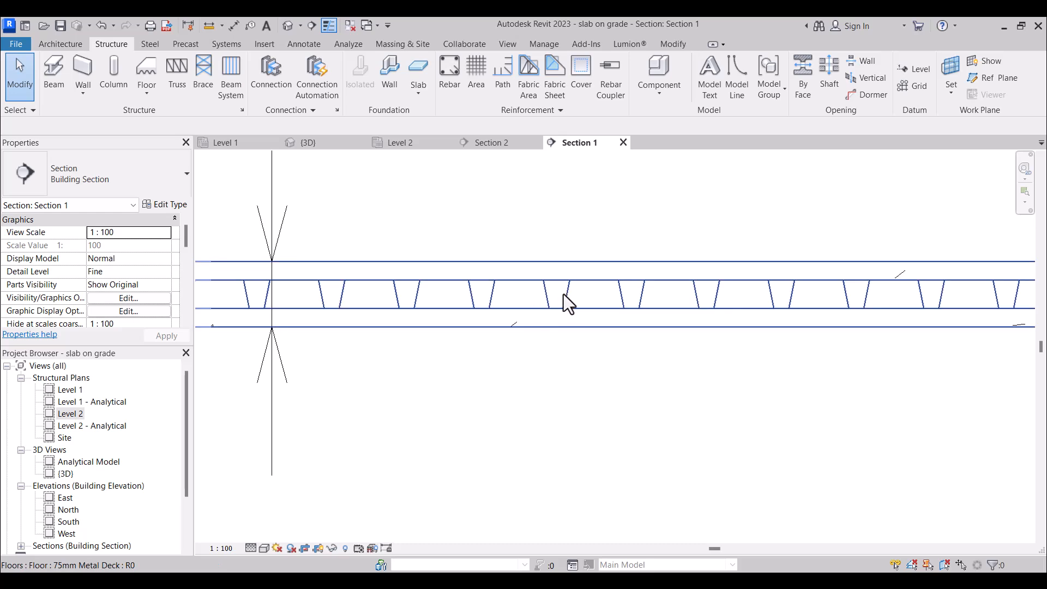
scroll(458, 306, down, 5)
scroll(521, 281, up, 5)
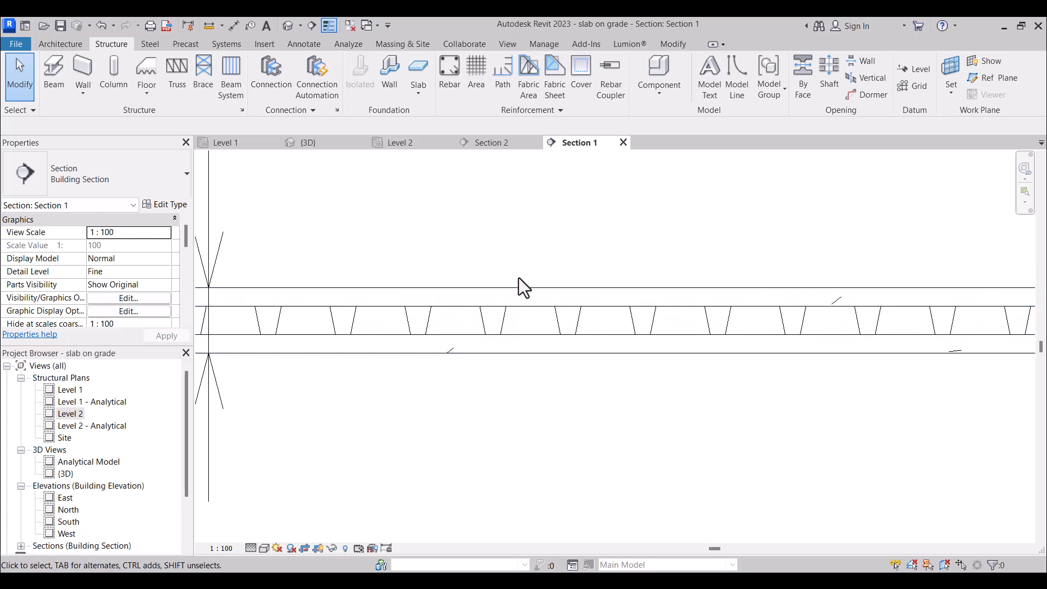
scroll(432, 337, down, 1)
scroll(394, 312, down, 6)
scroll(436, 292, up, 2)
scroll(521, 342, up, 4)
scroll(440, 327, down, 2)
scroll(440, 321, up, 2)
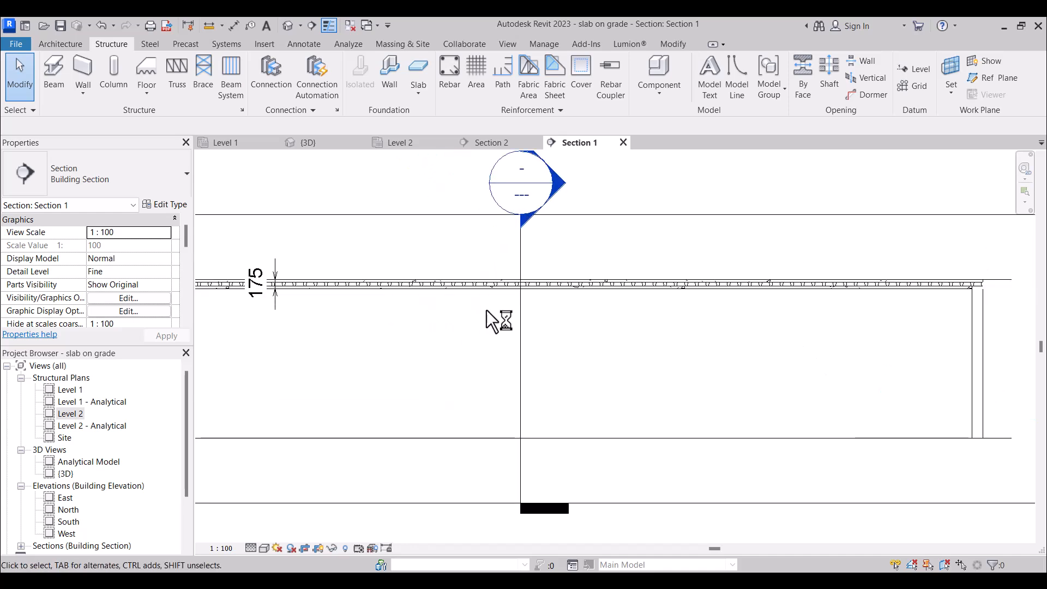
scroll(512, 327, down, 3)
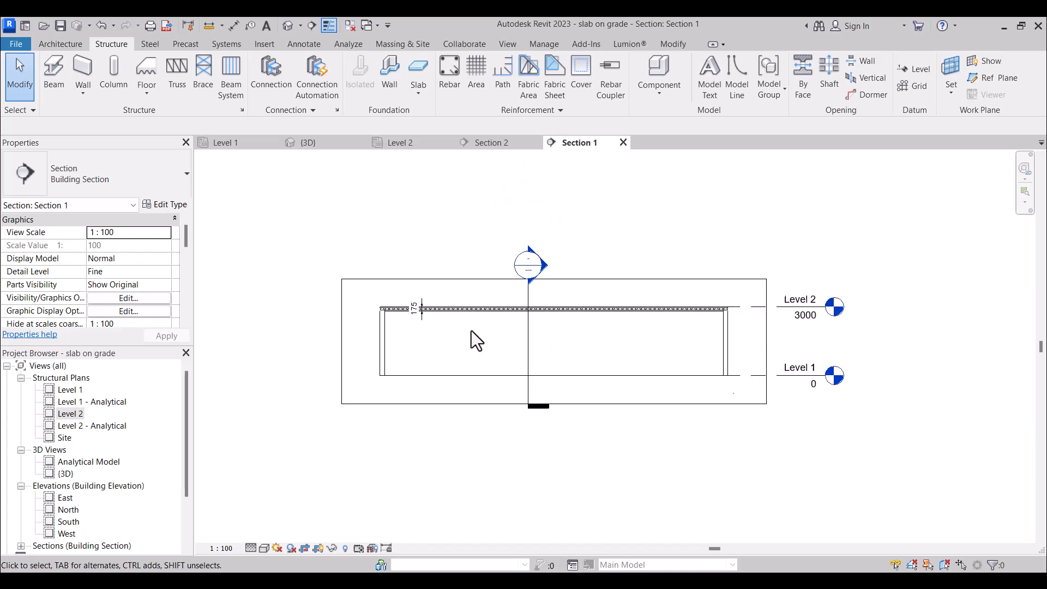
scroll(436, 325, up, 2)
scroll(508, 323, down, 2)
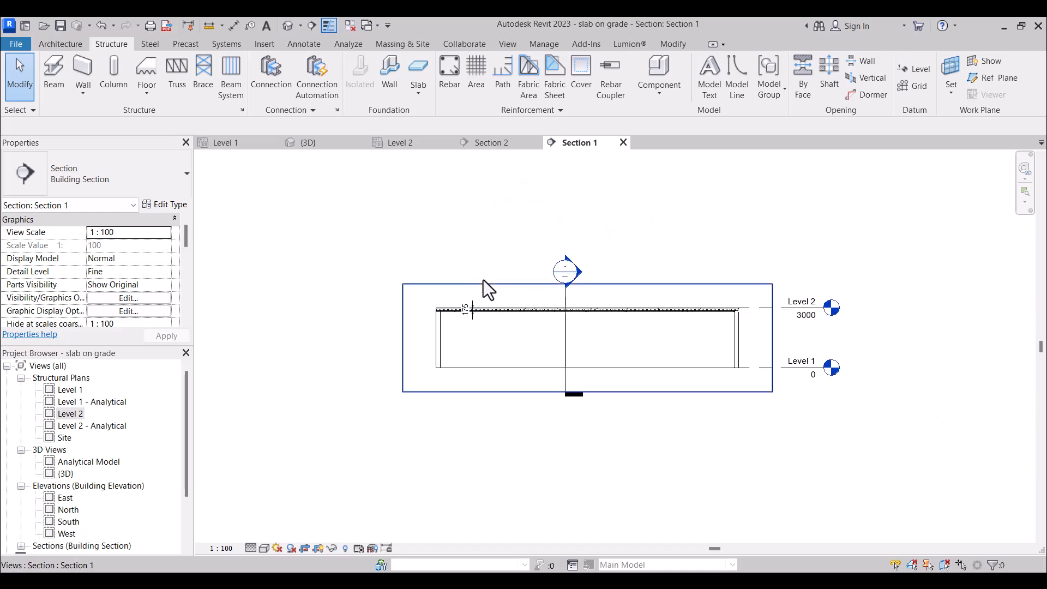
Extend the upper edge of the Section 1 crop region well above the section head.
click(555, 283)
scroll(567, 308, down, 2)
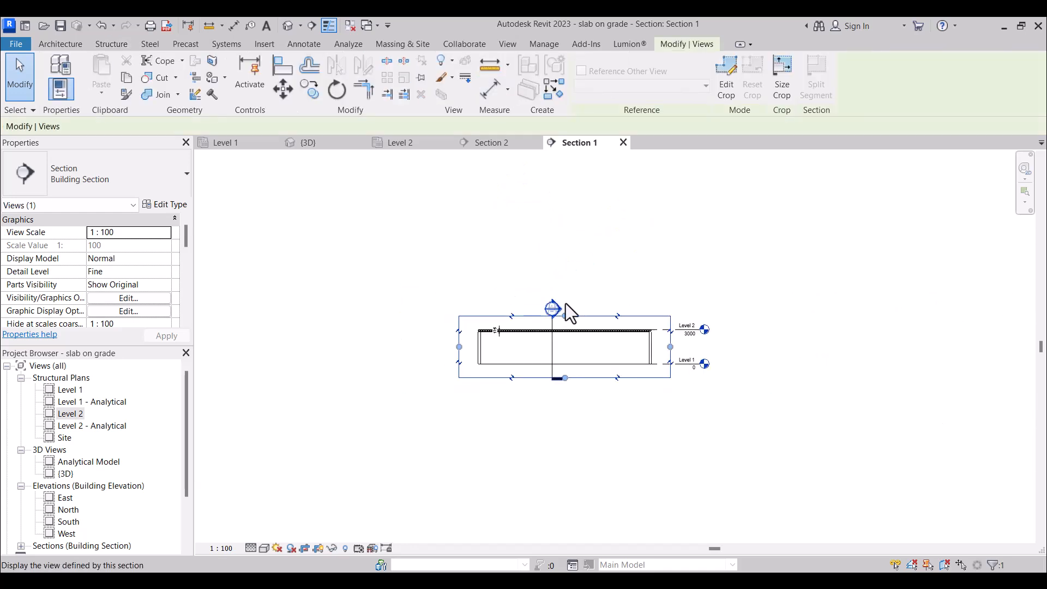
scroll(571, 310, up, 2)
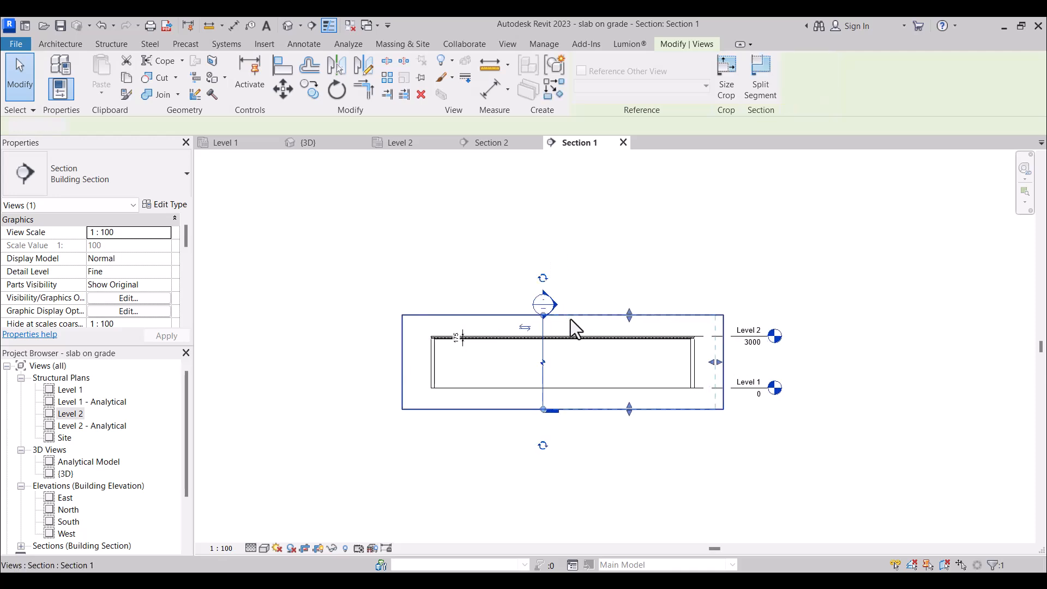
drag(570, 319, 543, 221)
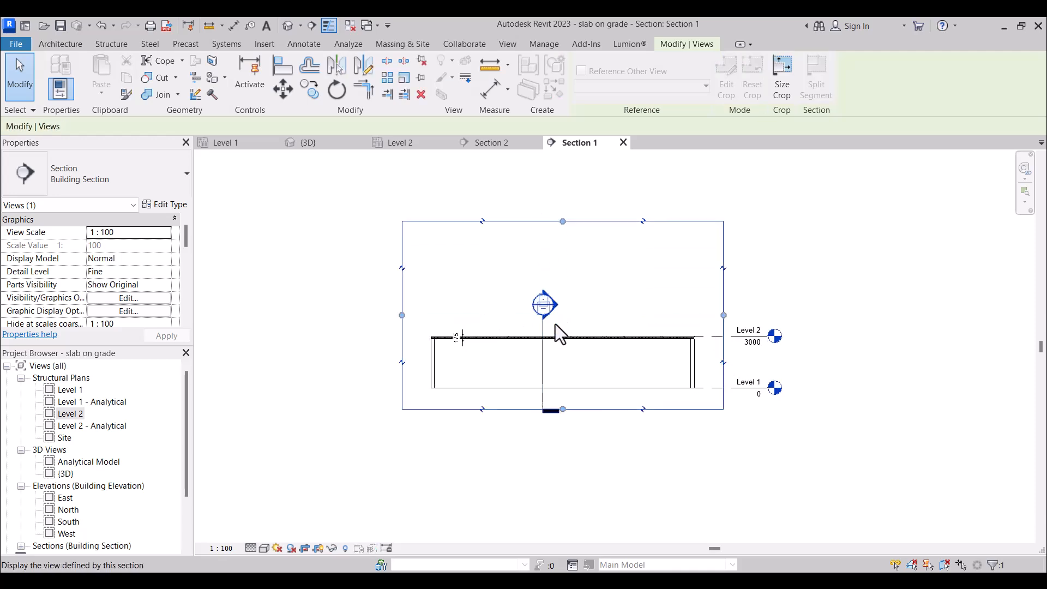
scroll(512, 343, up, 2)
scroll(525, 346, up, 2)
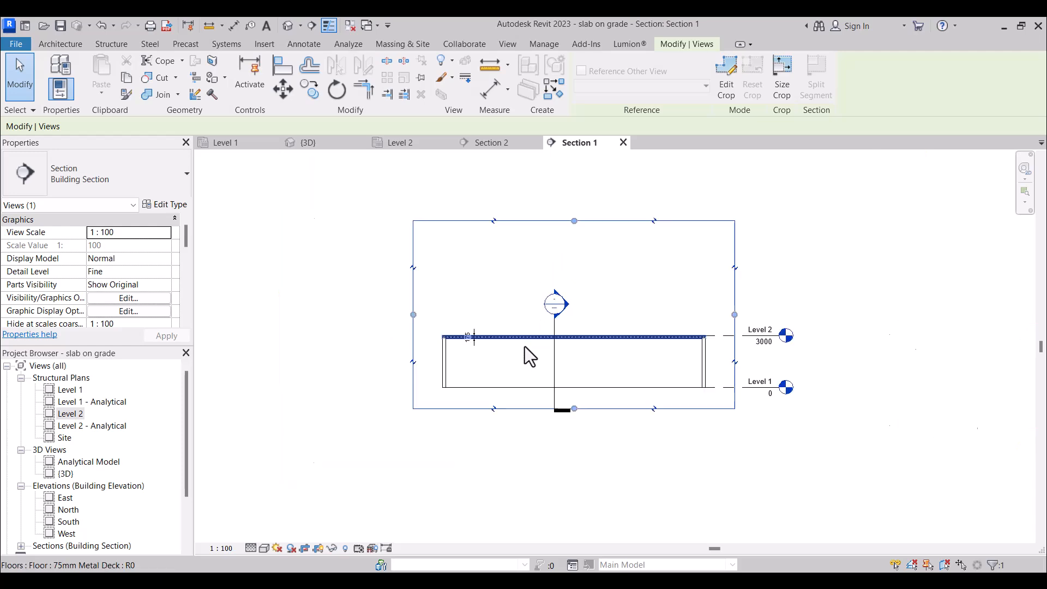
scroll(505, 354, down, 1)
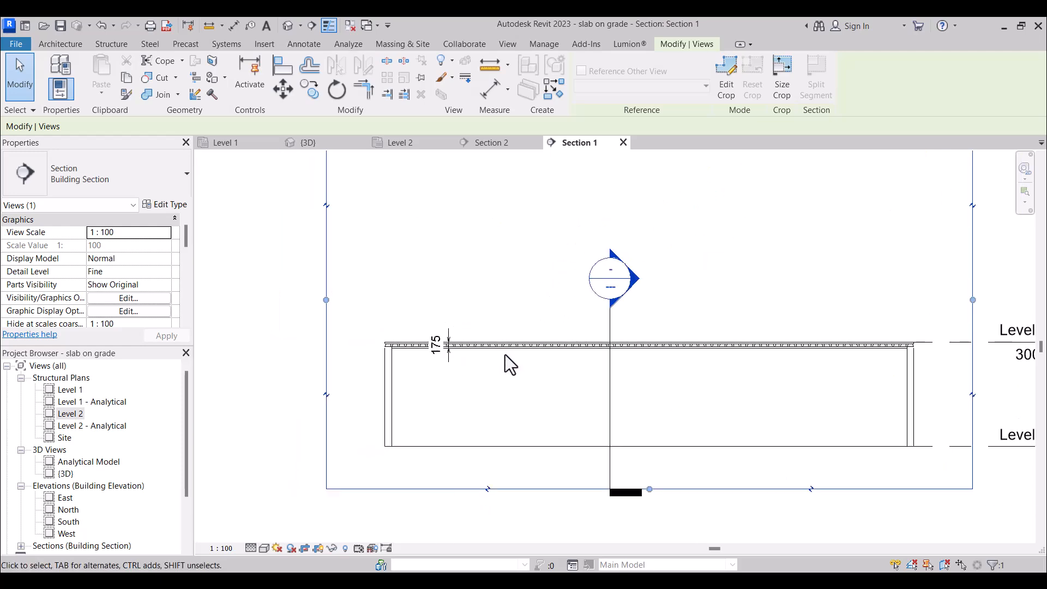
scroll(486, 299, down, 2)
click(482, 293)
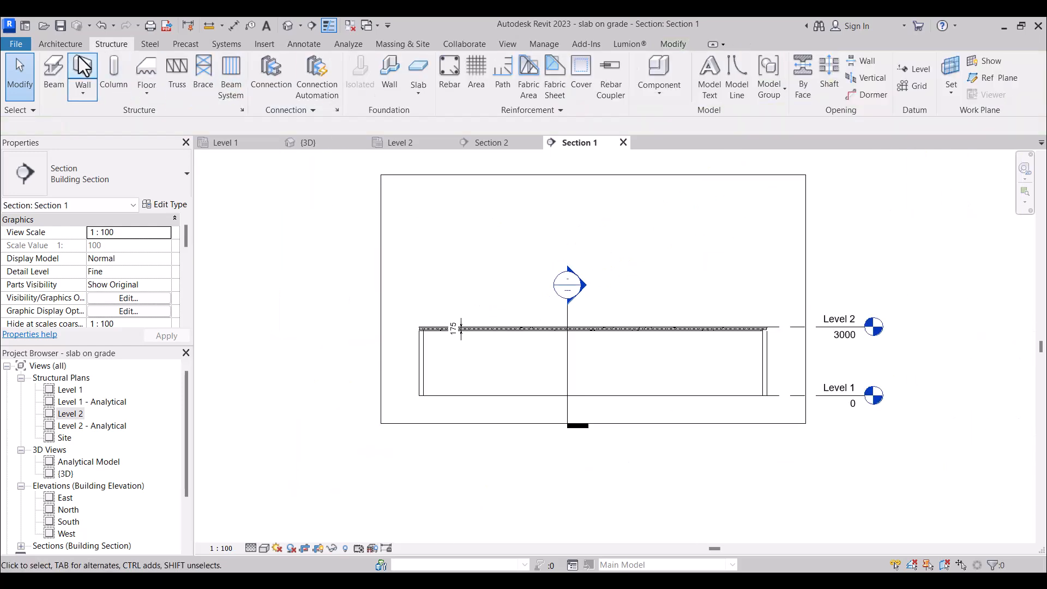
Start loading a family and browse to the Libraries folder of RVT 2023.
click(261, 47)
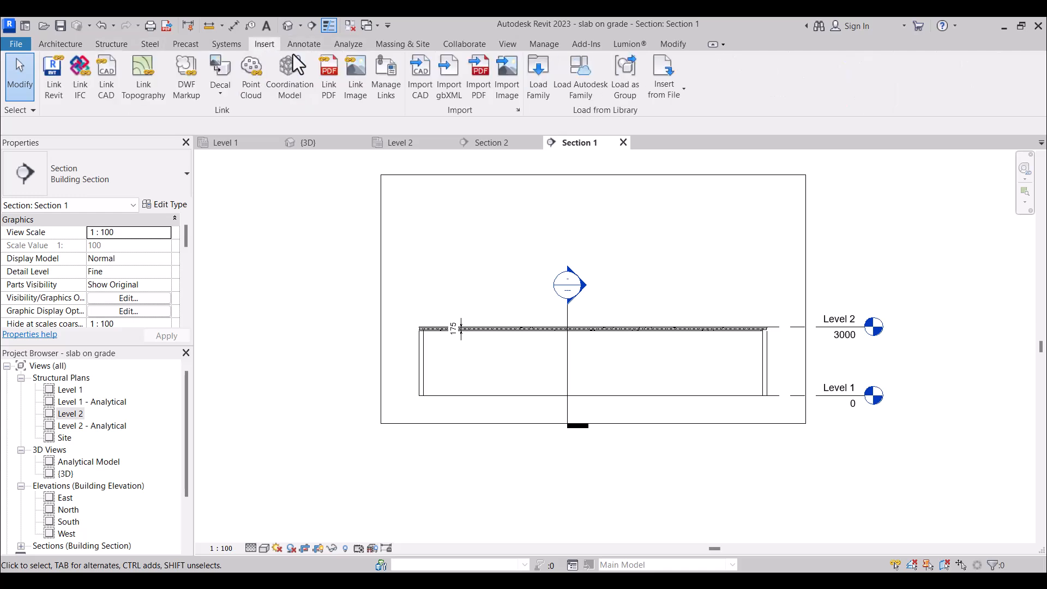
click(540, 82)
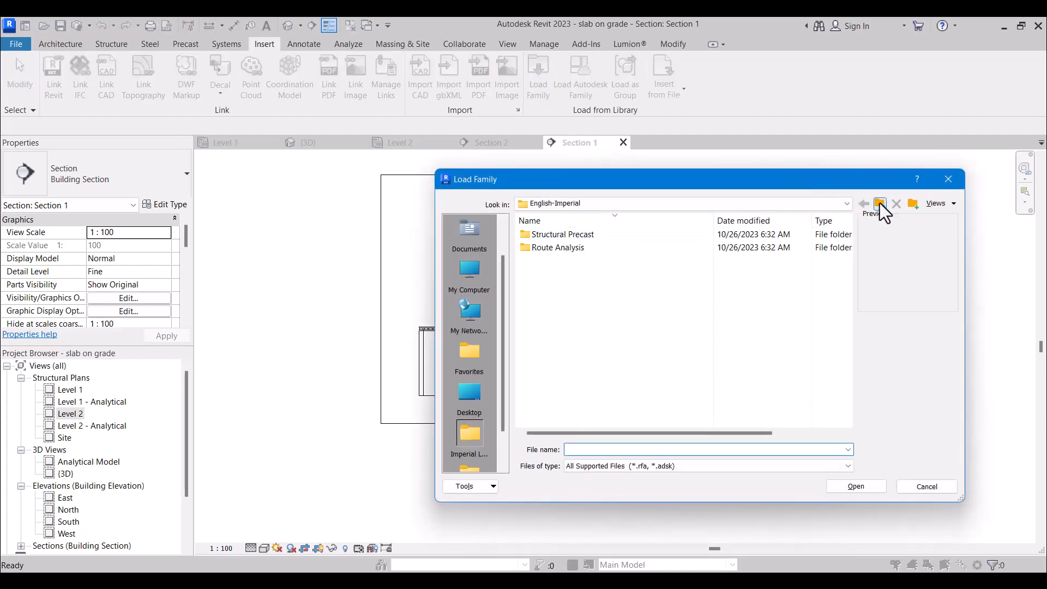
click(880, 204)
click(879, 204)
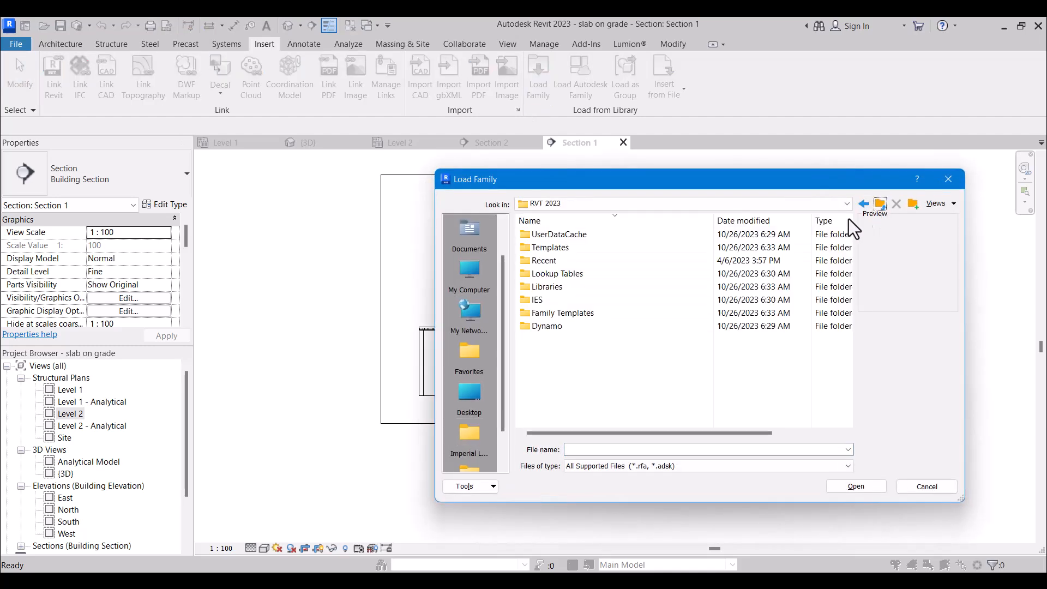
double_click(591, 286)
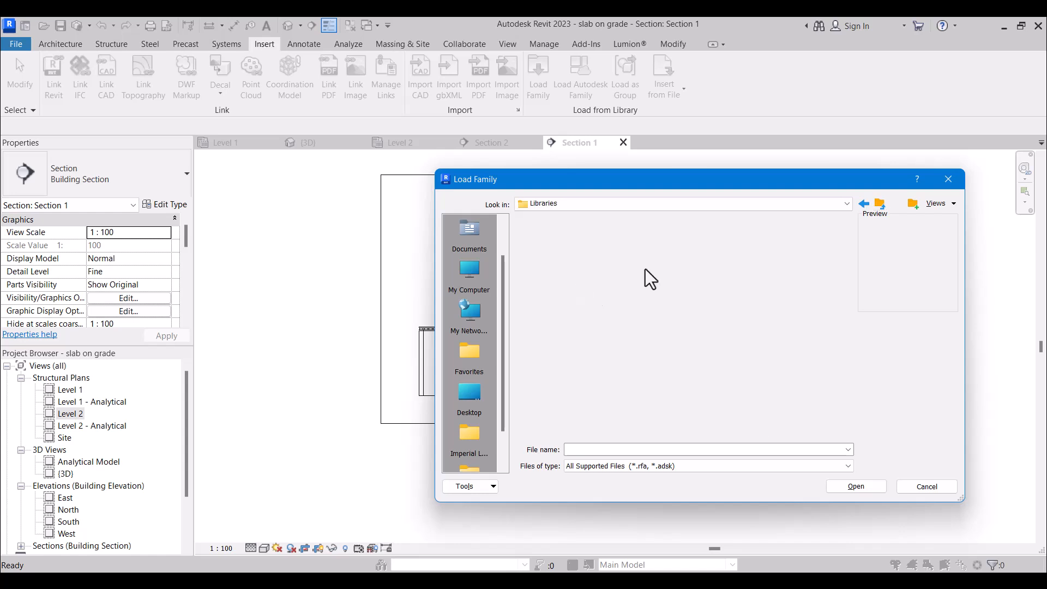
Browse to the Libraries folder of RVT 2021 for the family to load.
click(878, 211)
scroll(603, 346, down, 9)
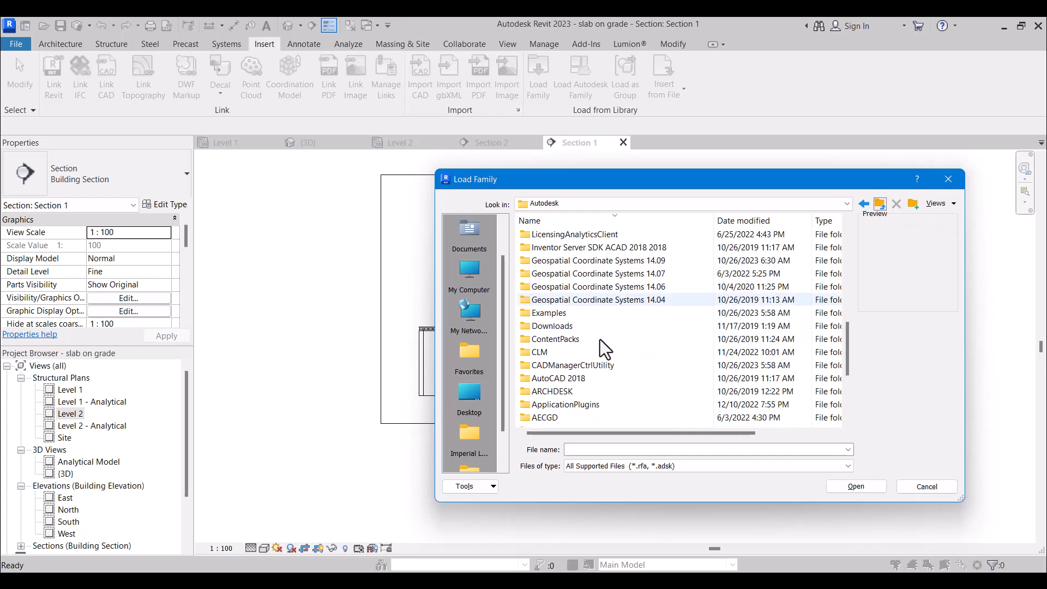
scroll(583, 349, up, 8)
scroll(580, 338, up, 5)
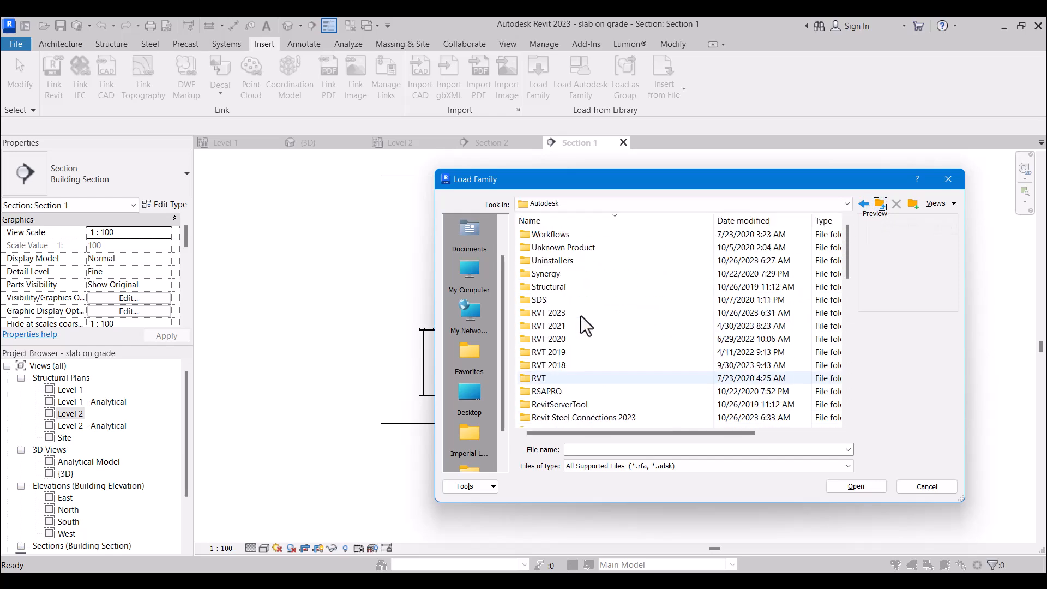
click(563, 326)
double_click(563, 326)
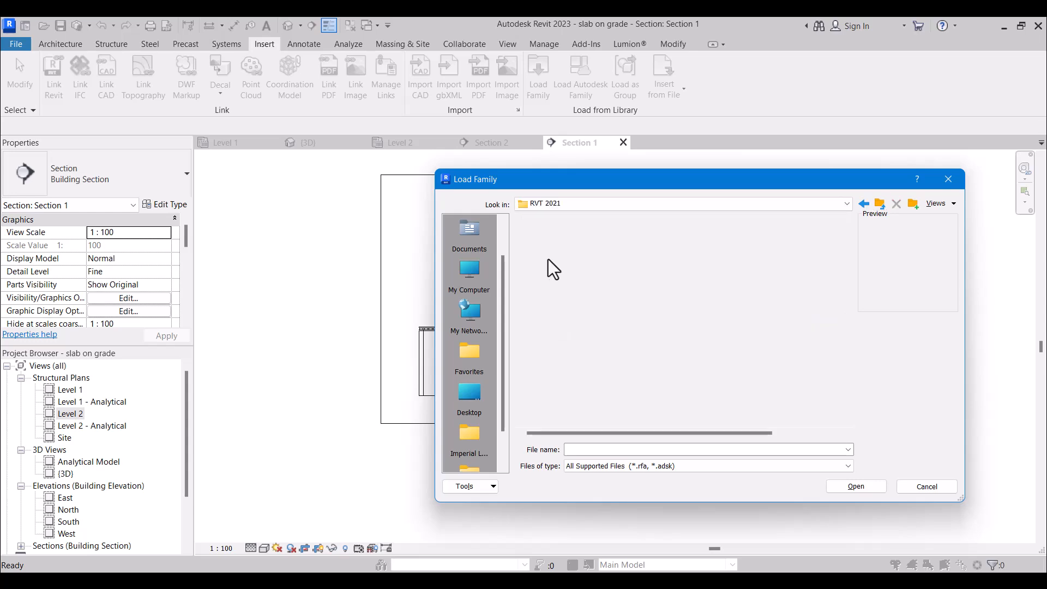
click(557, 275)
double_click(558, 274)
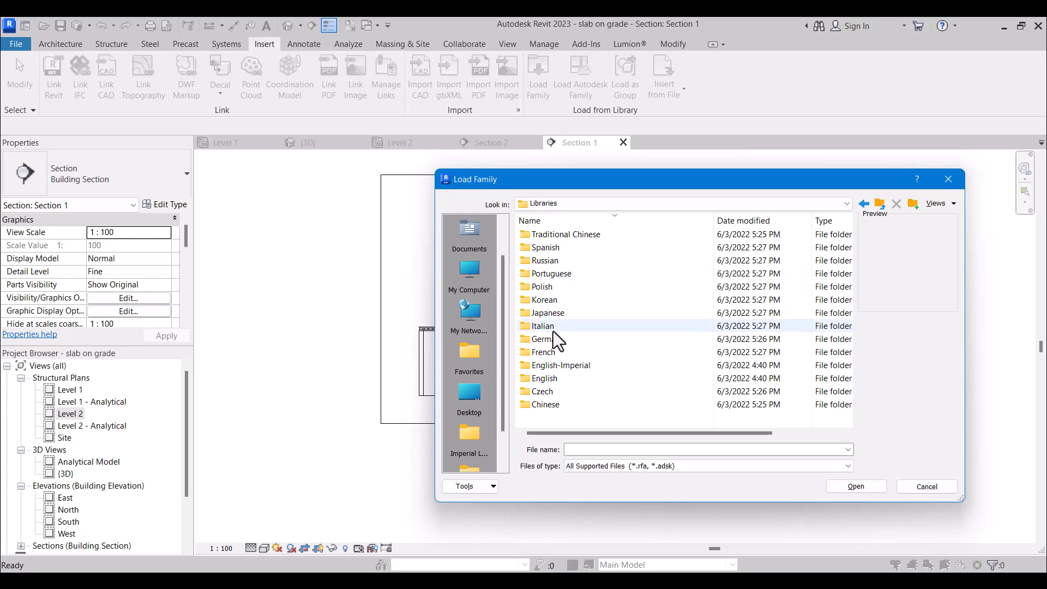
Open the English library's Profiles folder and go into its Metal Deck subfolder.
click(562, 379)
double_click(562, 379)
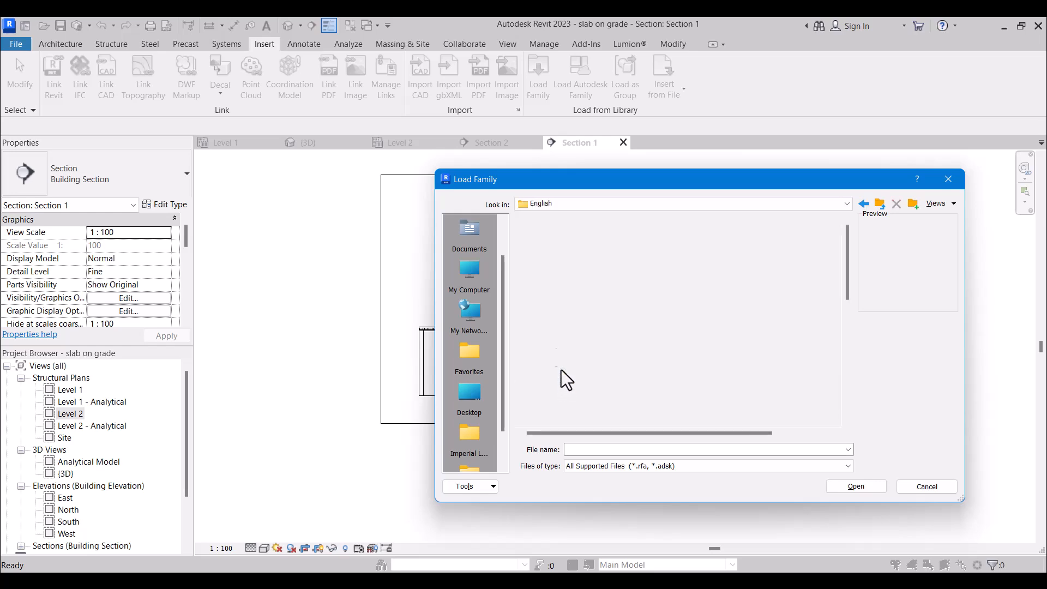
scroll(561, 302, down, 3)
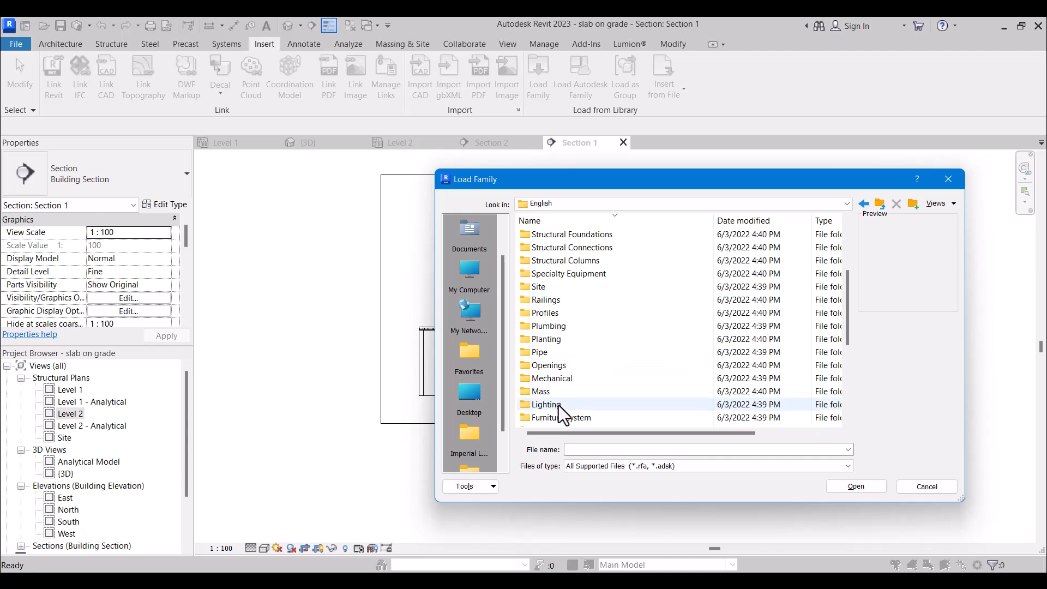
double_click(549, 311)
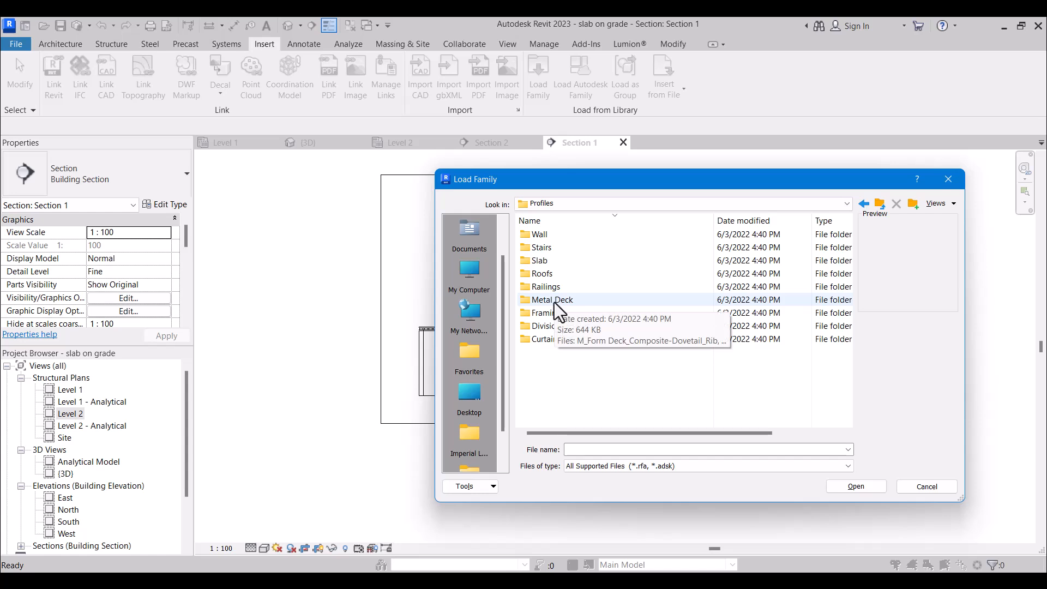
double_click(553, 300)
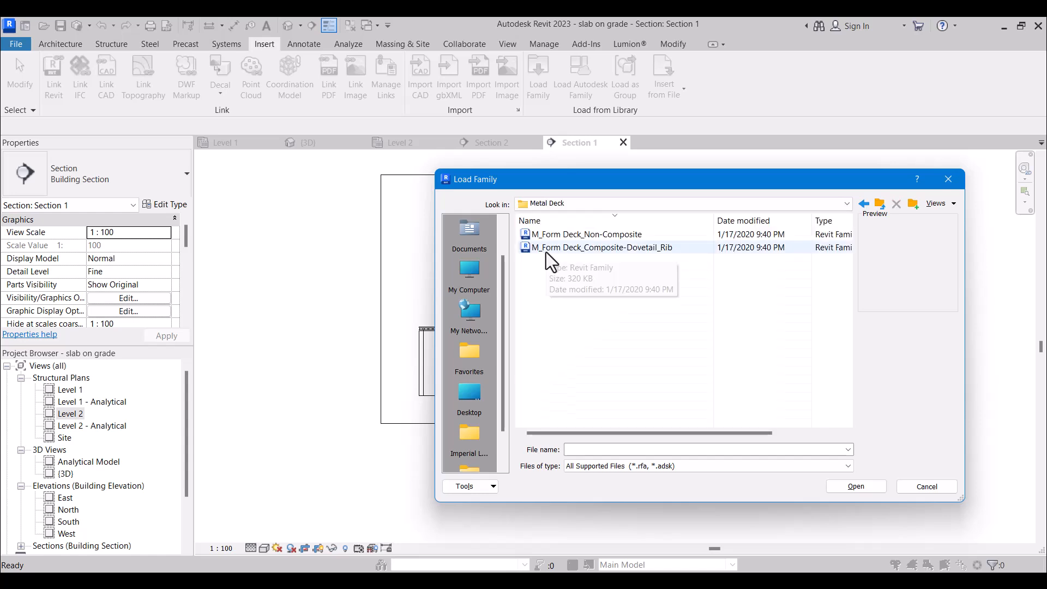
Load M_Form Deck_Non-Composite and M_Form Deck_Composite-Dovetail_Rib together, overwriting the existing version of the non-composite family.
click(547, 248)
click(552, 234)
click(568, 247)
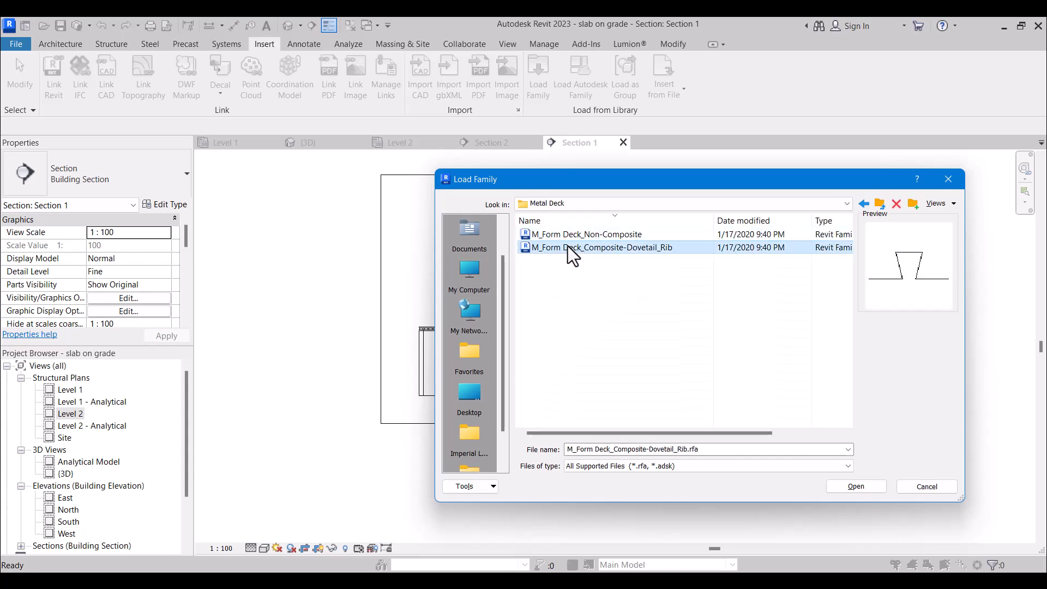
ctrl+click(565, 236)
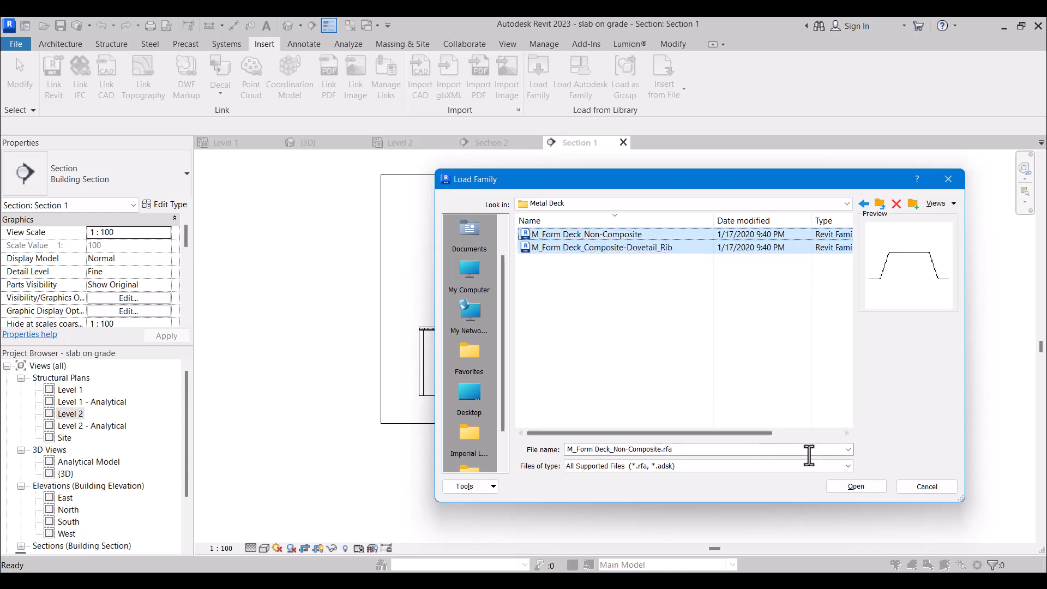
click(847, 486)
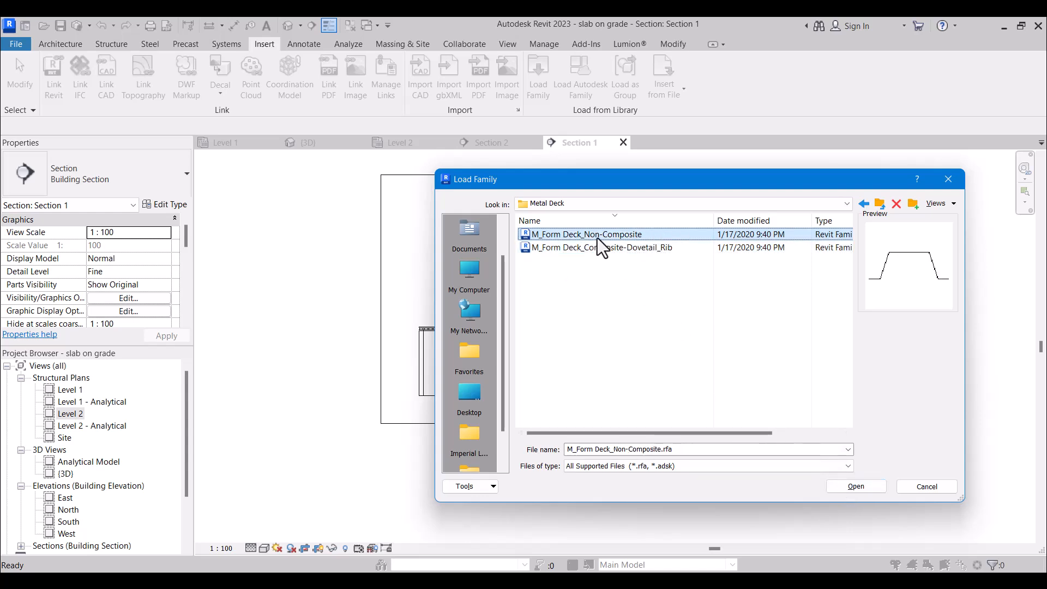
ctrl+click(595, 249)
click(856, 483)
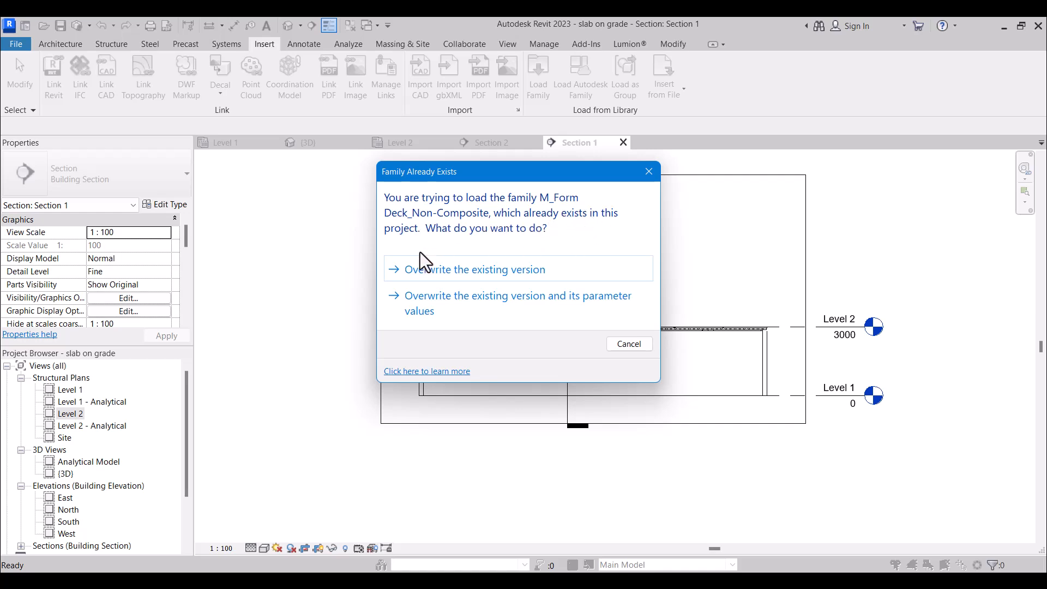
click(538, 270)
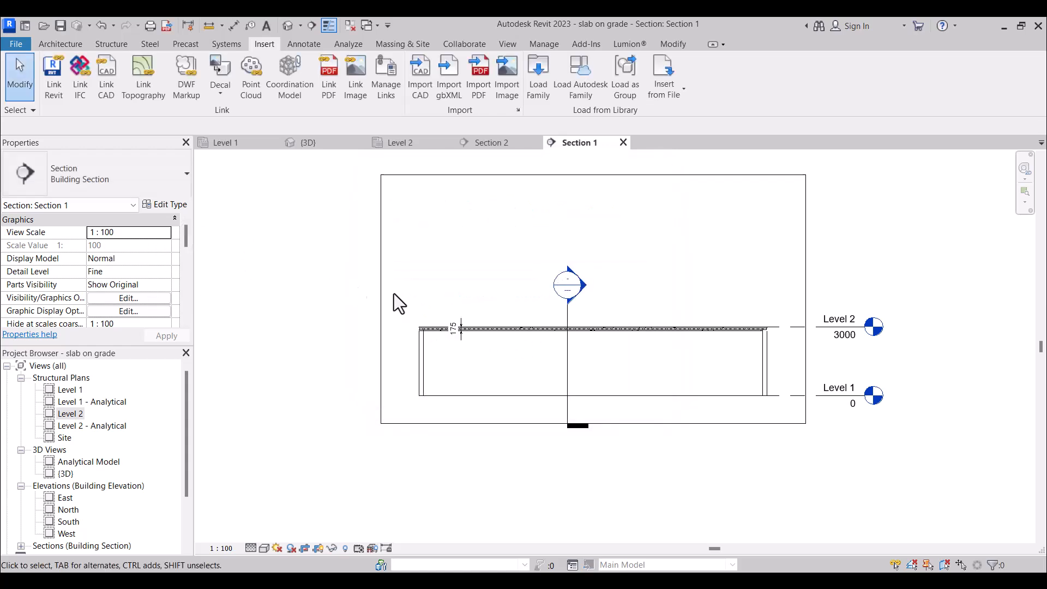
Change the structural deck layer's profile in the 75mm Metal Deck floor type to M_Form Deck_Composite-Dovetail_Rib : 50 x 150mm.
click(496, 330)
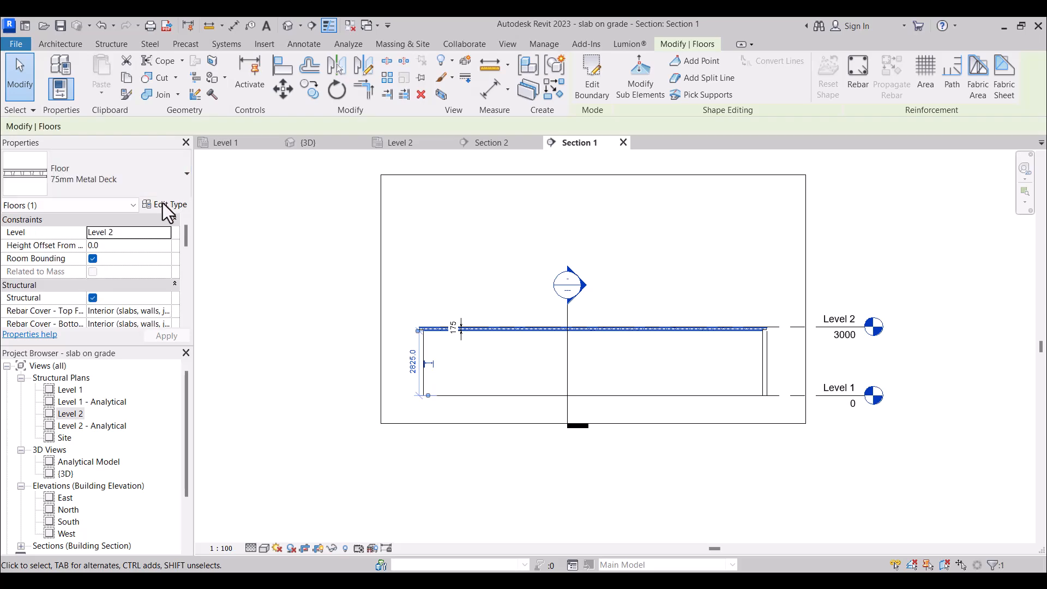
click(167, 204)
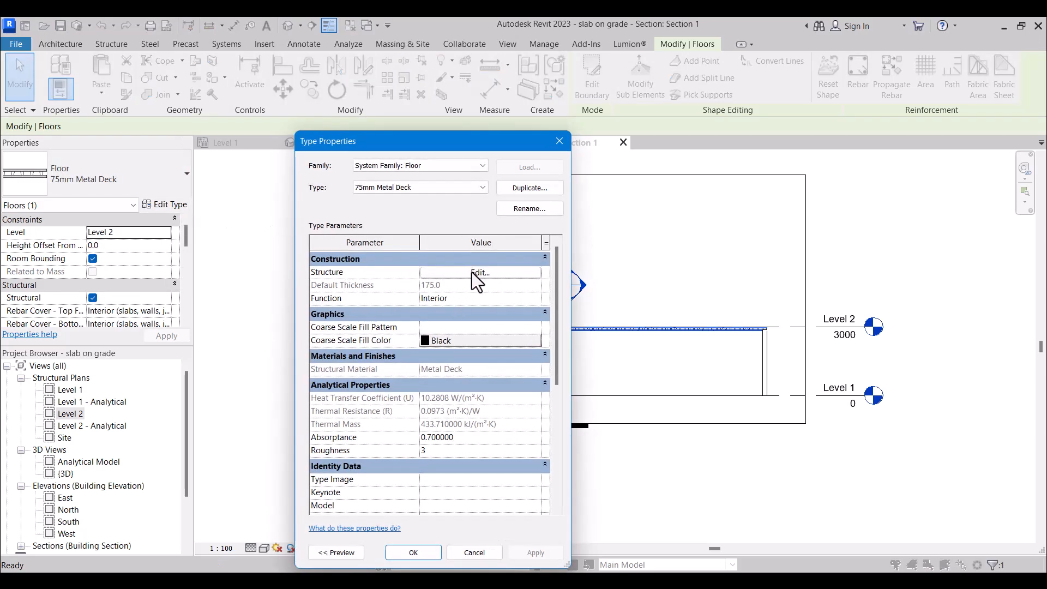
click(472, 272)
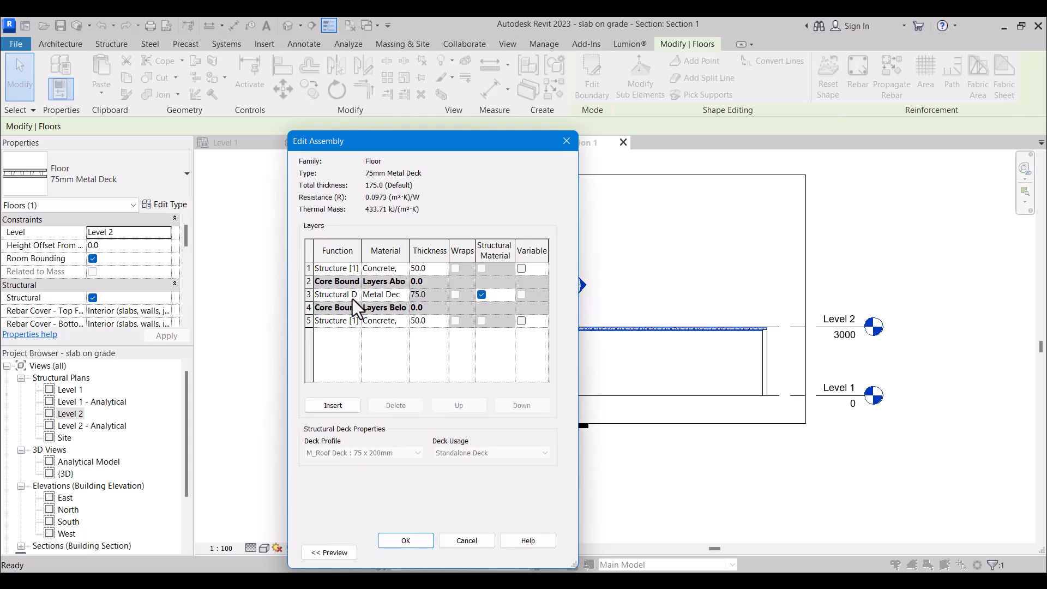
click(353, 296)
click(354, 295)
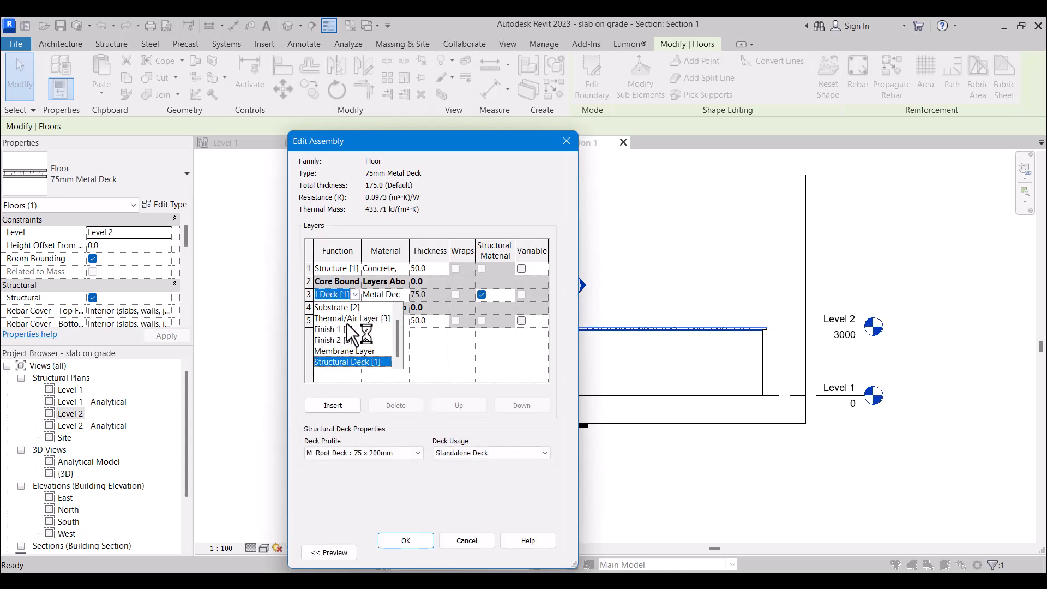
click(357, 452)
click(361, 453)
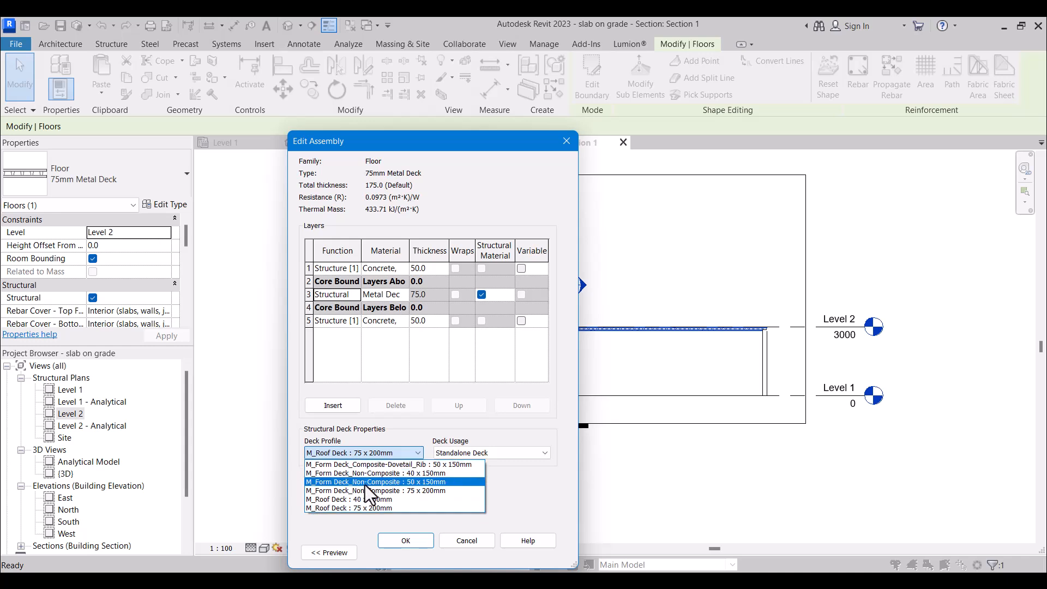
click(438, 464)
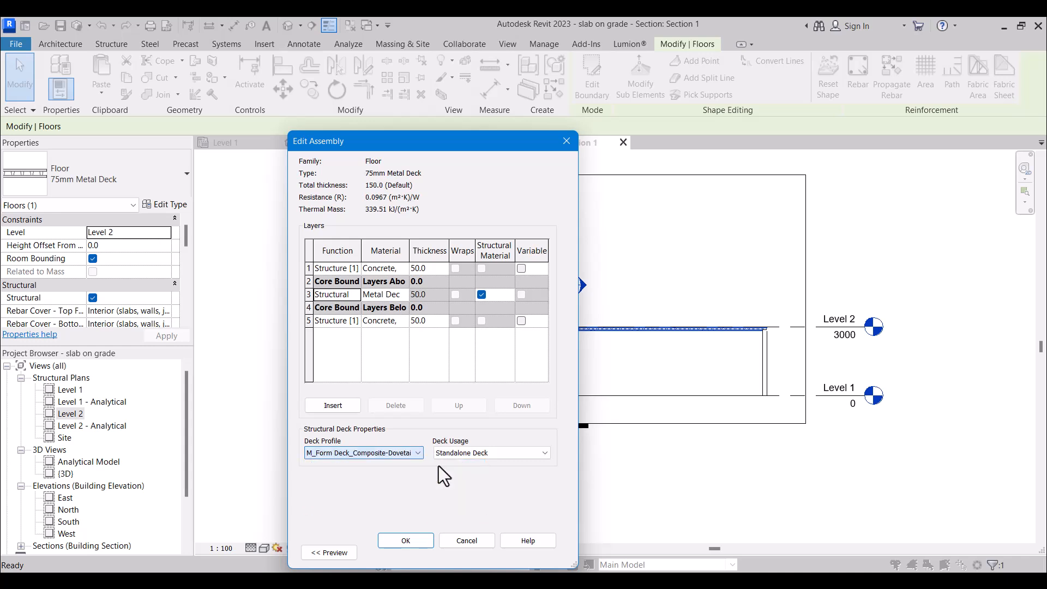
click(399, 542)
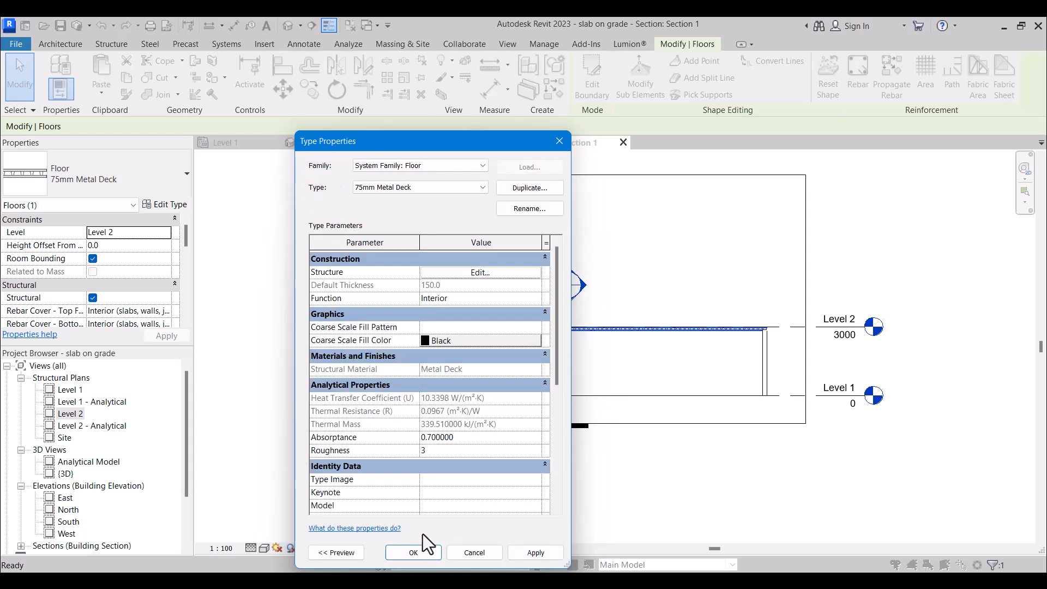
click(417, 547)
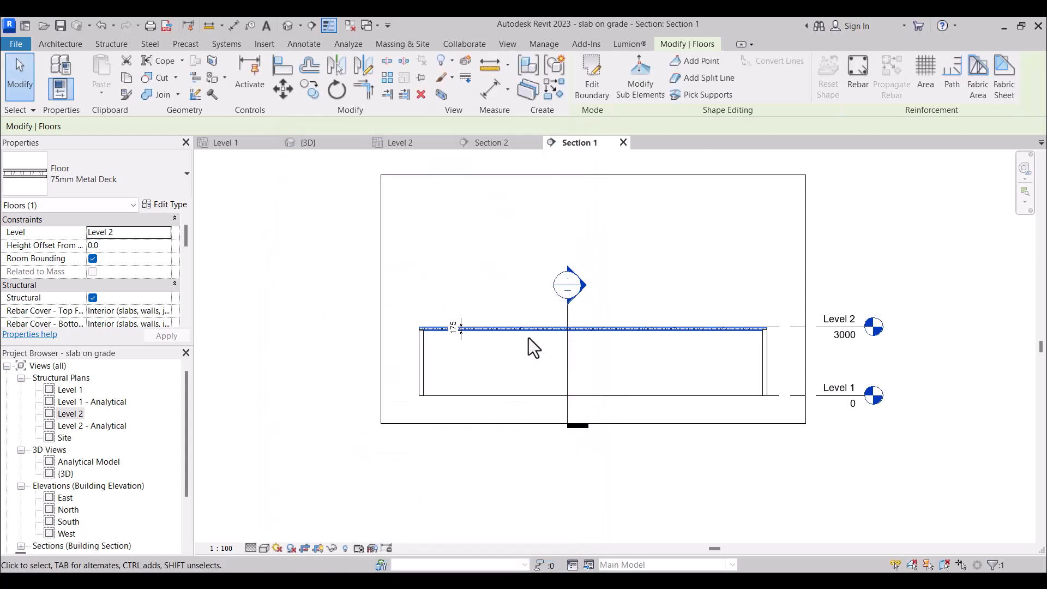
Examine the floor's deck ribs and thickness dimension in Section 1, both close up and in full width.
scroll(528, 338, up, 10)
scroll(487, 293, up, 5)
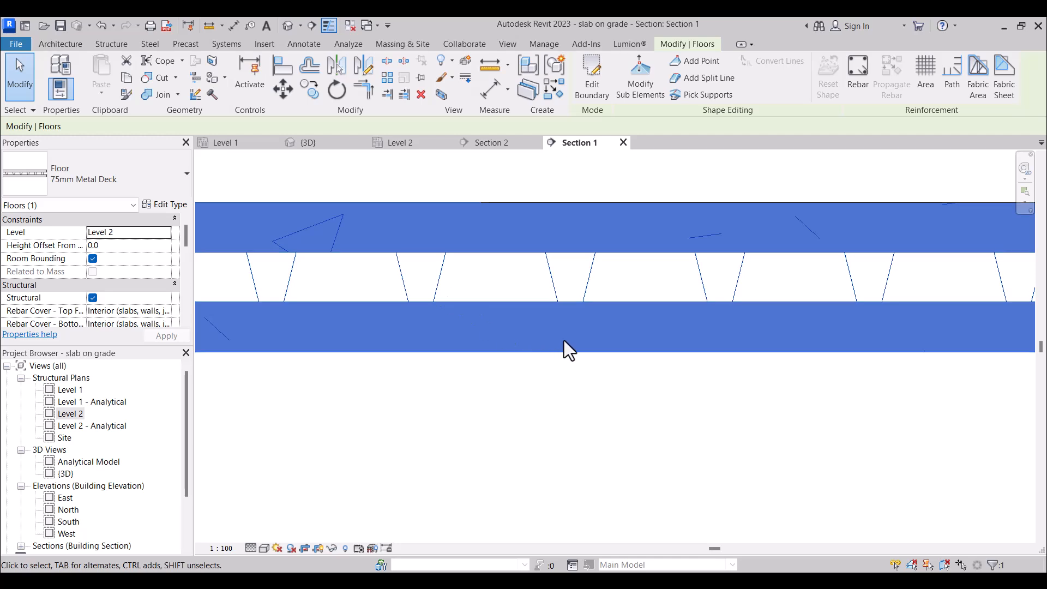
scroll(564, 346, down, 8)
scroll(604, 342, down, 5)
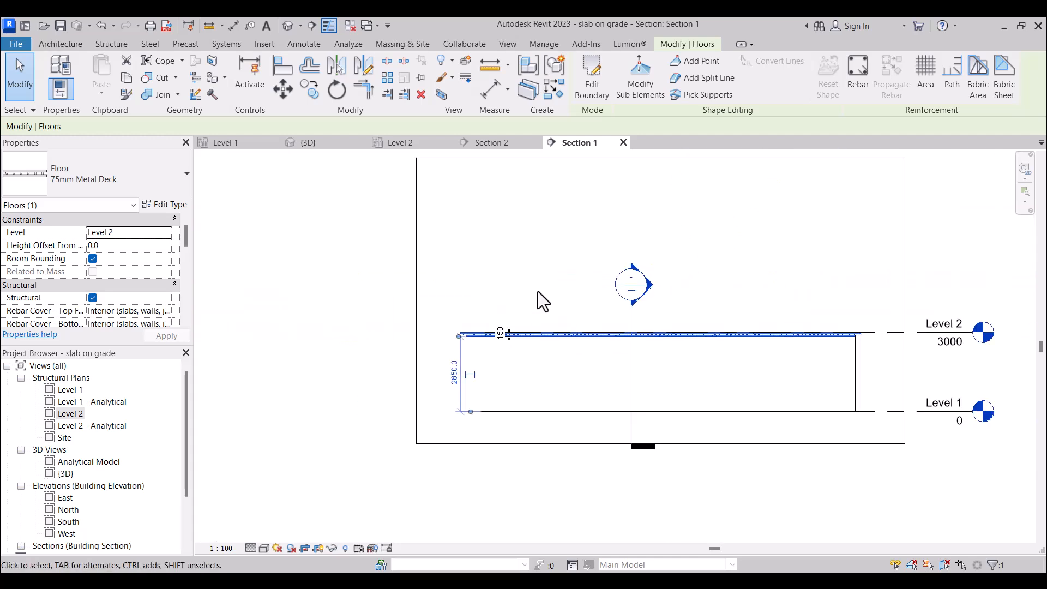
scroll(542, 299, up, 1)
scroll(436, 327, up, 3)
scroll(451, 362, down, 5)
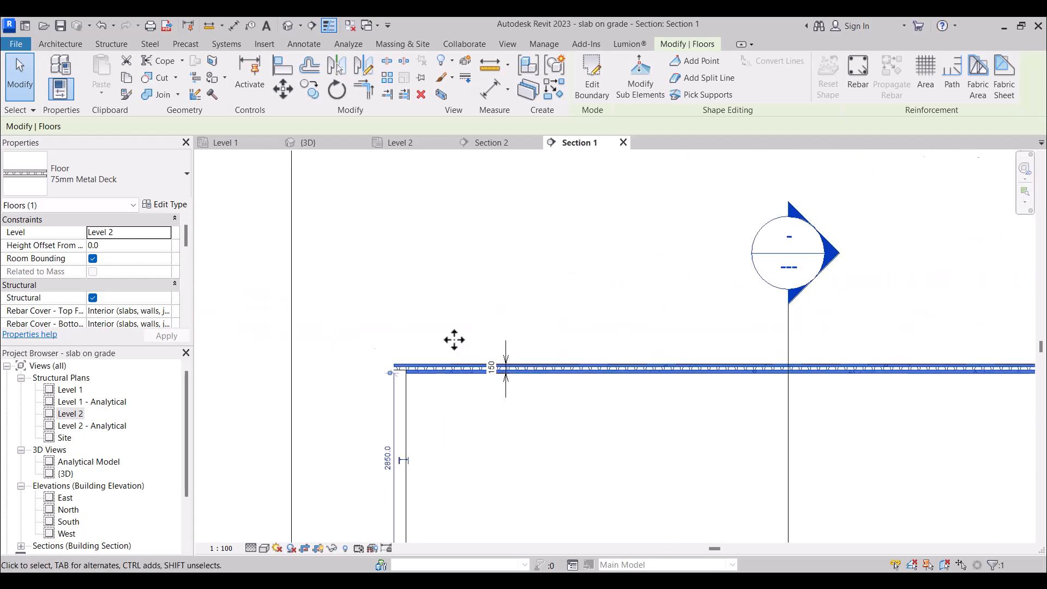
click(483, 309)
scroll(484, 322, down, 2)
click(506, 365)
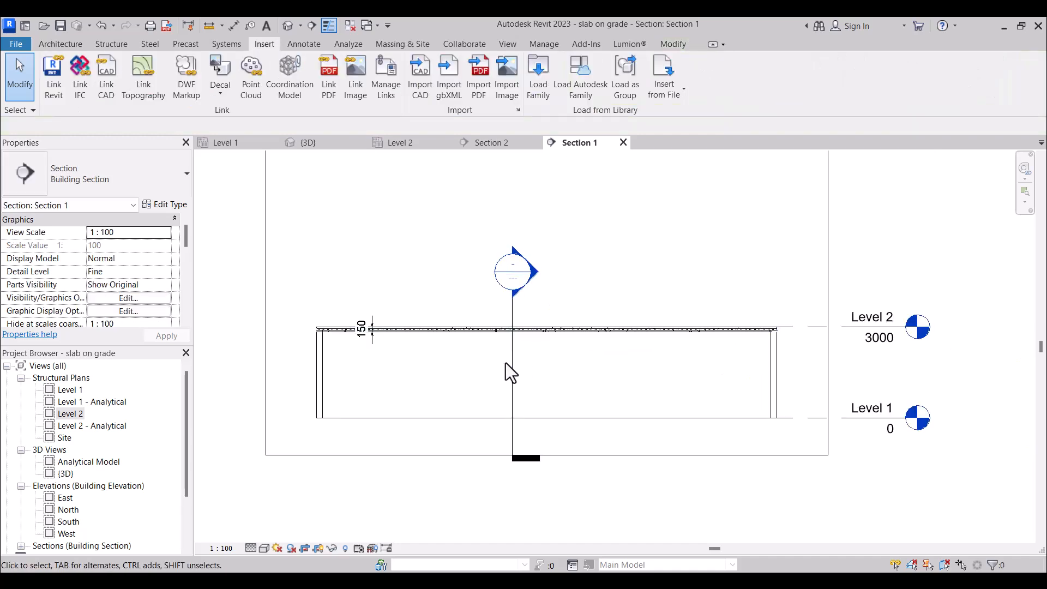
scroll(514, 374, down, 3)
scroll(542, 302, up, 3)
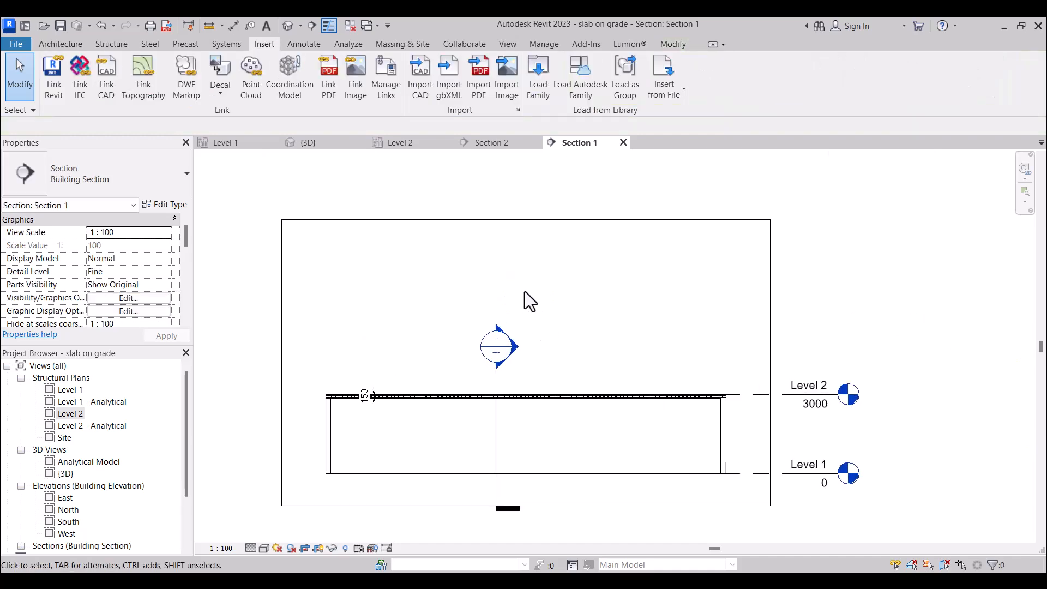
scroll(516, 375, down, 2)
scroll(471, 337, up, 4)
scroll(509, 365, down, 3)
scroll(467, 333, up, 3)
scroll(515, 361, down, 2)
scroll(502, 318, up, 1)
scroll(516, 357, down, 3)
scroll(551, 313, up, 1)
scroll(540, 348, up, 2)
scroll(504, 335, down, 3)
scroll(491, 341, down, 2)
scroll(494, 349, up, 3)
scroll(496, 321, down, 2)
scroll(549, 281, up, 2)
scroll(575, 283, down, 3)
scroll(523, 336, up, 1)
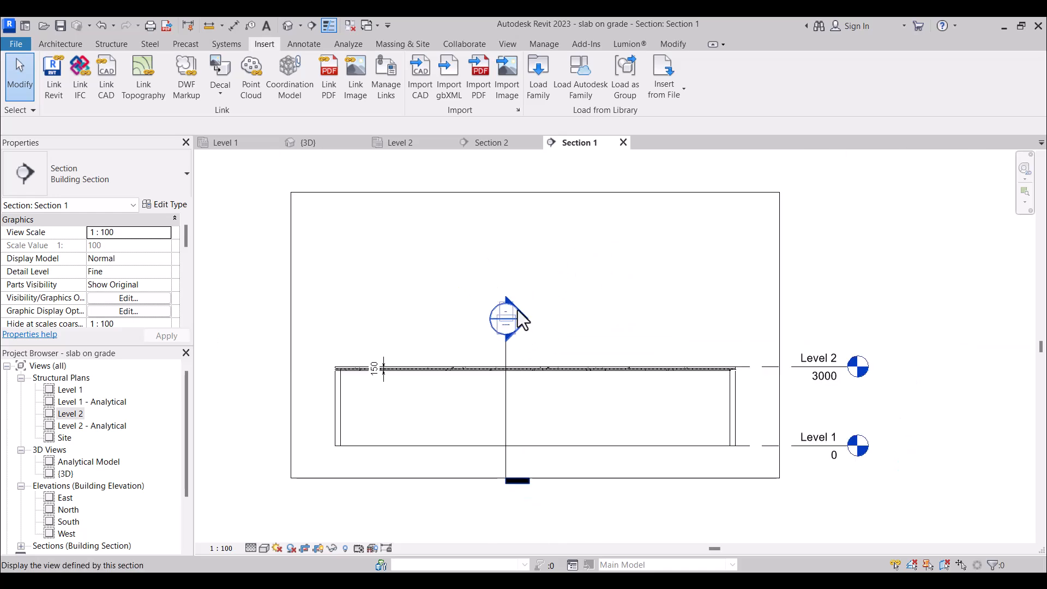
scroll(582, 338, down, 1)
scroll(566, 320, up, 2)
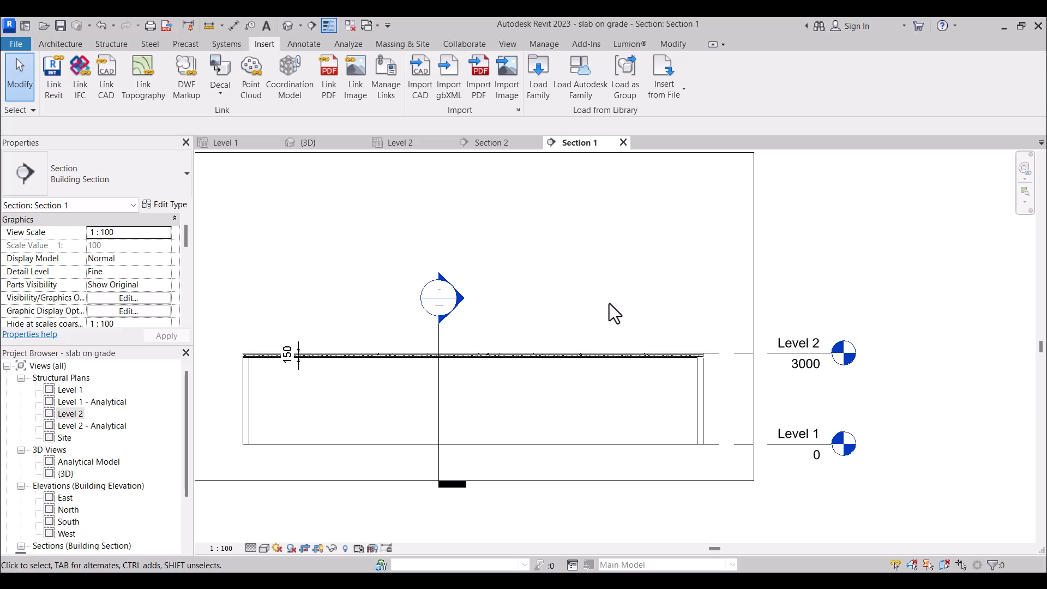